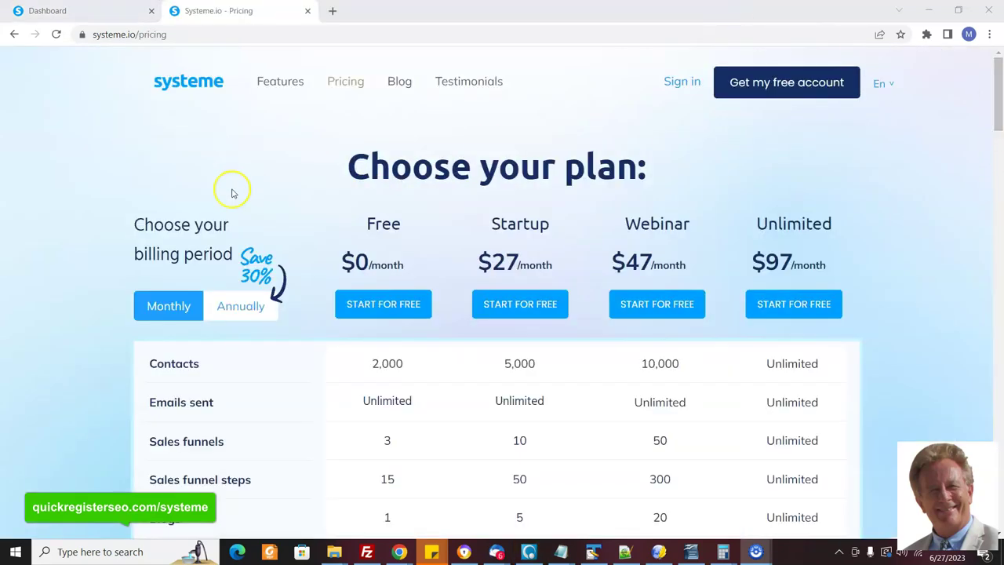
Examine the limits of each plan on the pricing page, including the emails sent allowance of the Free plan
{"action": "left_click", "coordinate": [998, 100]}
{"action": "mouse_move", "coordinate": [998, 100]}
{"action": "left_mouse_down"}
{"action": "mouse_move", "coordinate": [999, 213]}
{"action": "mouse_move", "coordinate": [1000, 120]}
{"action": "left_mouse_up"}
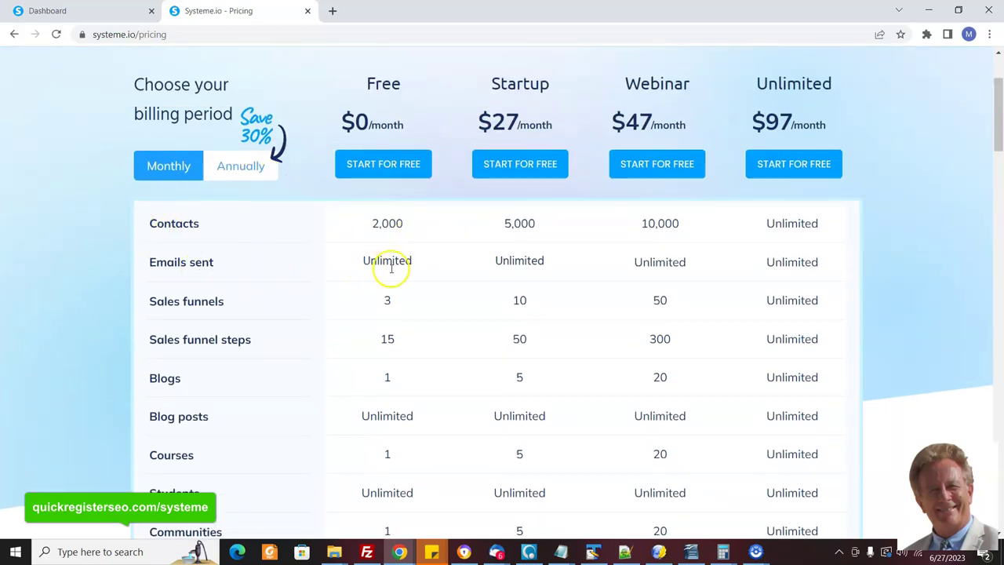
{"action": "left_click_drag", "start_coordinate": [414, 264], "coordinate": [372, 257]}
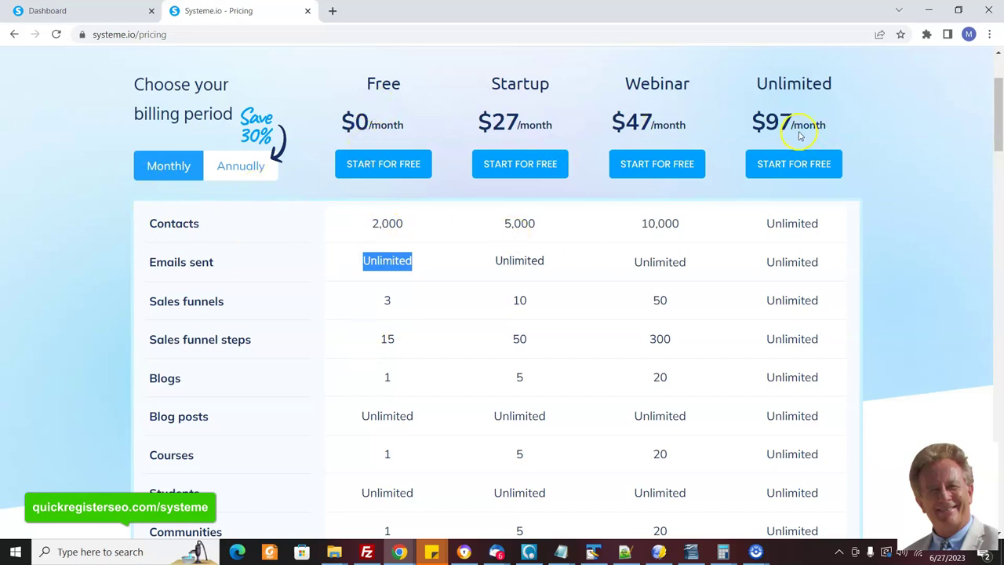
Start a new funnel from the dashboard, named "Join Newsletter", with the goal Build an audience
{"action": "left_click", "coordinate": [90, 13]}
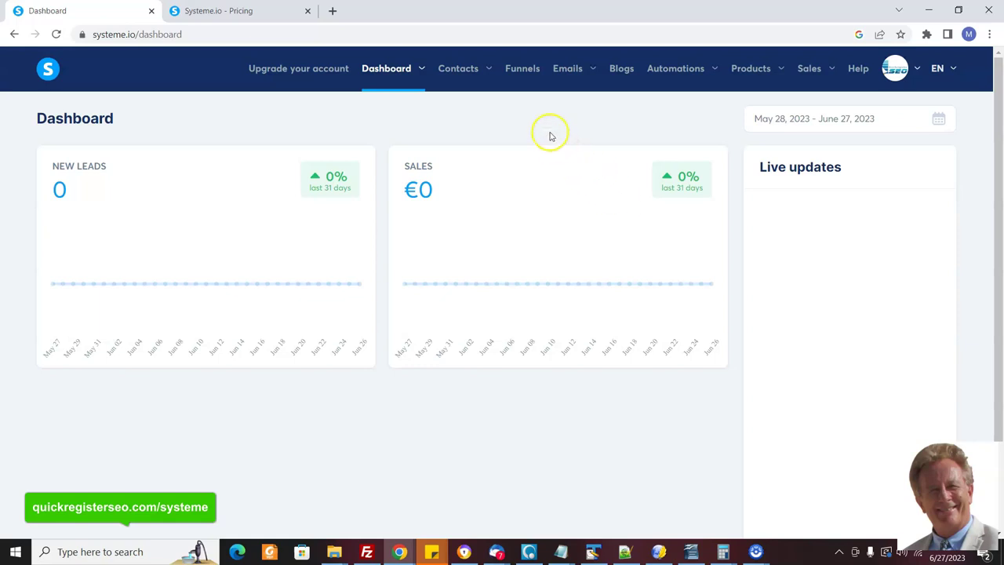
{"action": "left_click", "coordinate": [525, 70]}
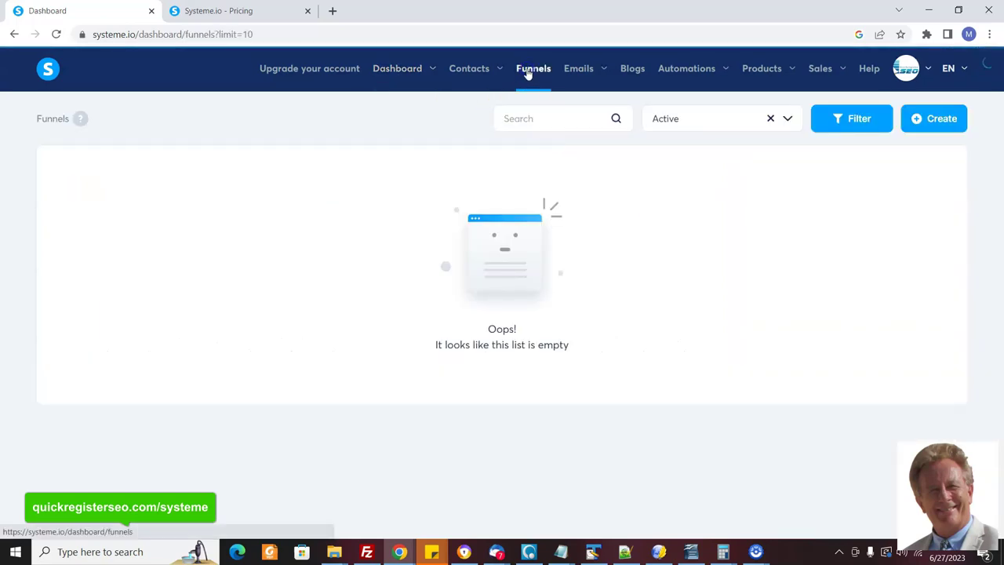
{"action": "left_click", "coordinate": [941, 122]}
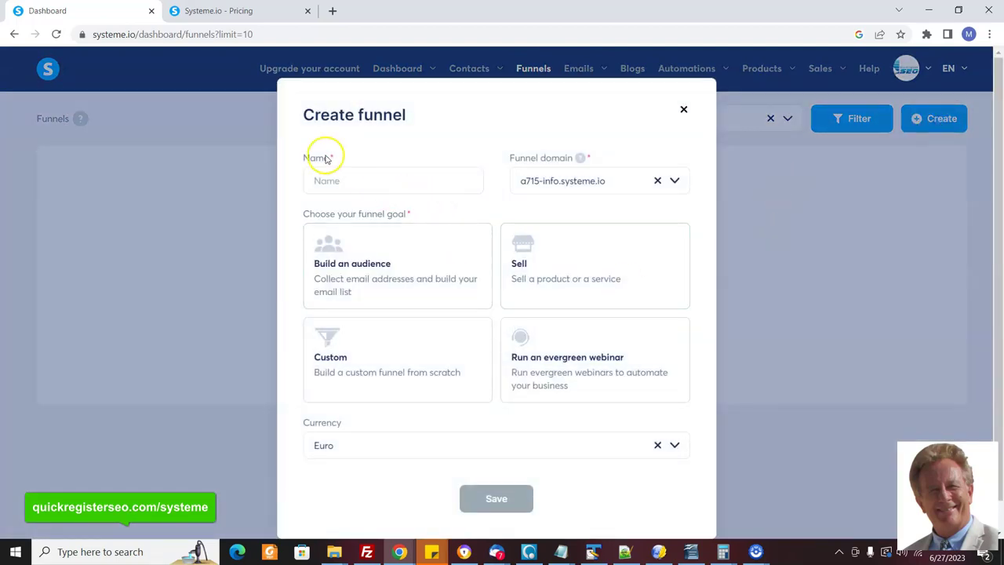
{"action": "left_click", "coordinate": [338, 175]}
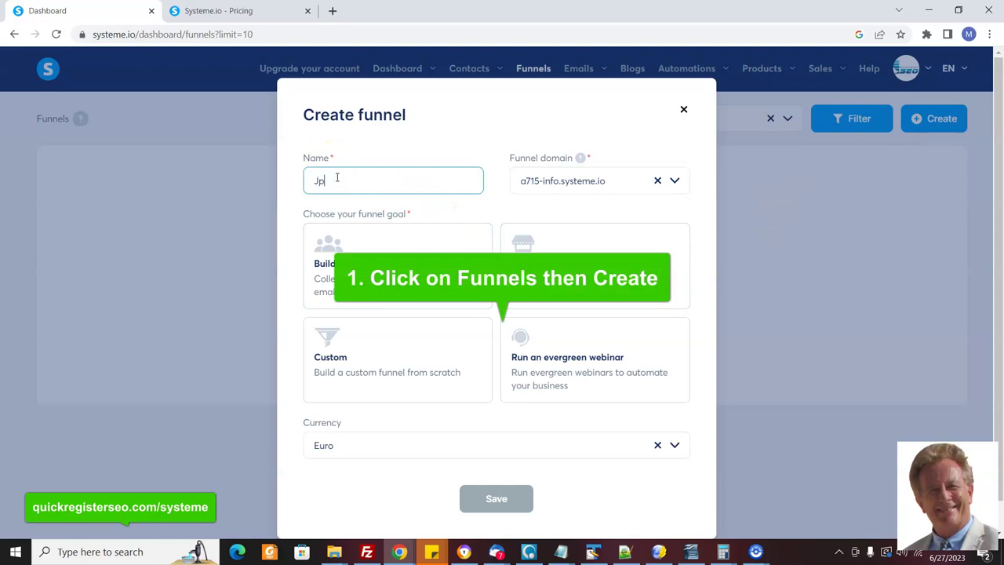
{"action": "type", "text": "Join Newsletter"}
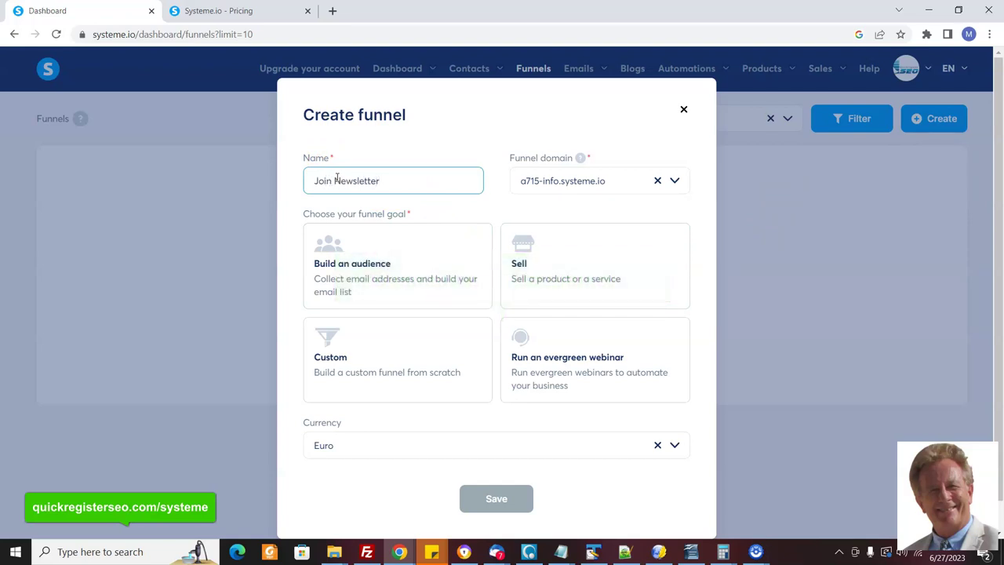
{"action": "left_click", "coordinate": [322, 256]}
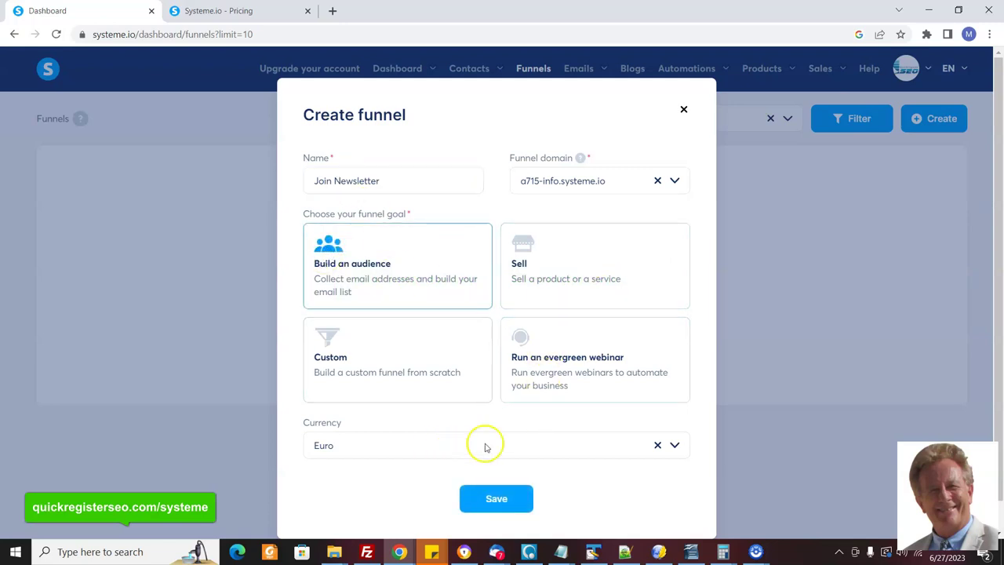
Set the new funnel's currency to U.S. Dollar and save the funnel
{"action": "left_click", "coordinate": [658, 445]}
{"action": "left_click", "coordinate": [387, 446]}
{"action": "type", "text": "Us"}
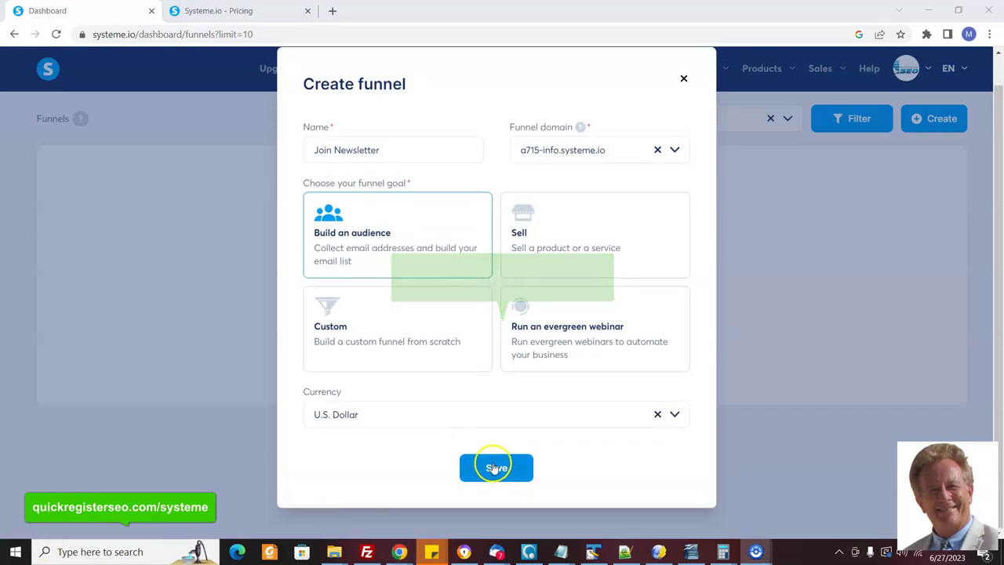
{"action": "left_click", "coordinate": [495, 467]}
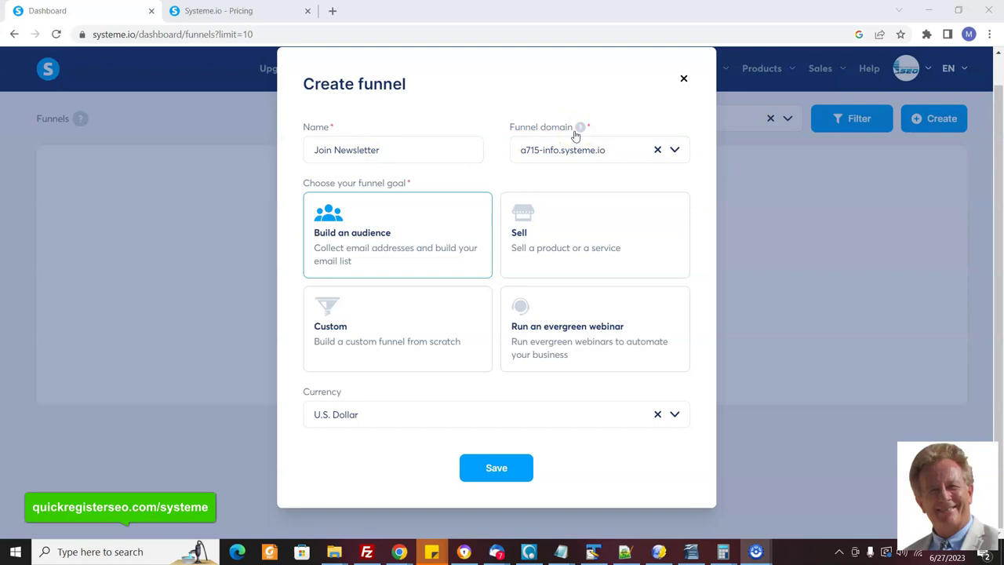
{"action": "left_click", "coordinate": [498, 466]}
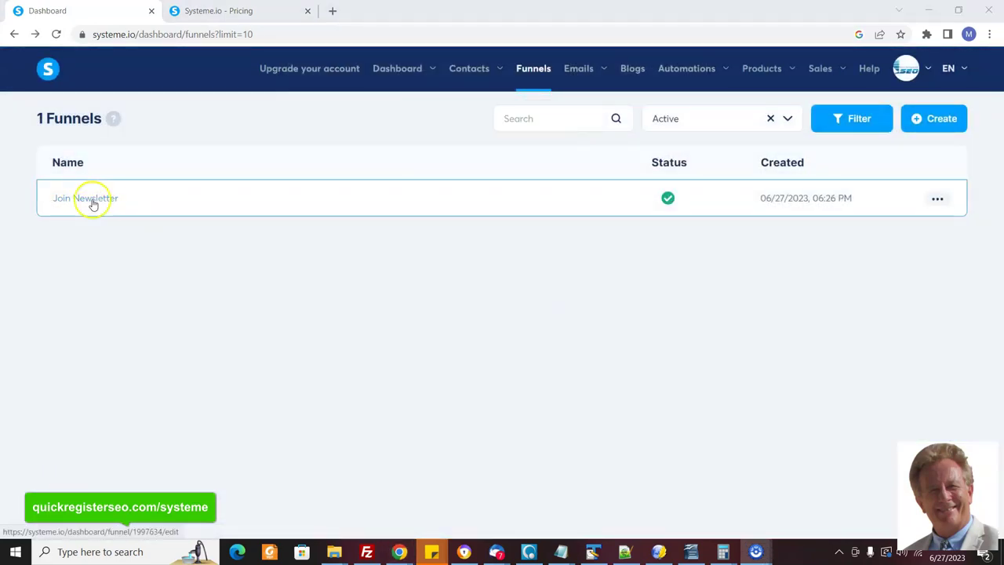
Open the Join Newsletter funnel and browse the templates offered for its squeeze page
{"action": "left_click", "coordinate": [93, 200]}
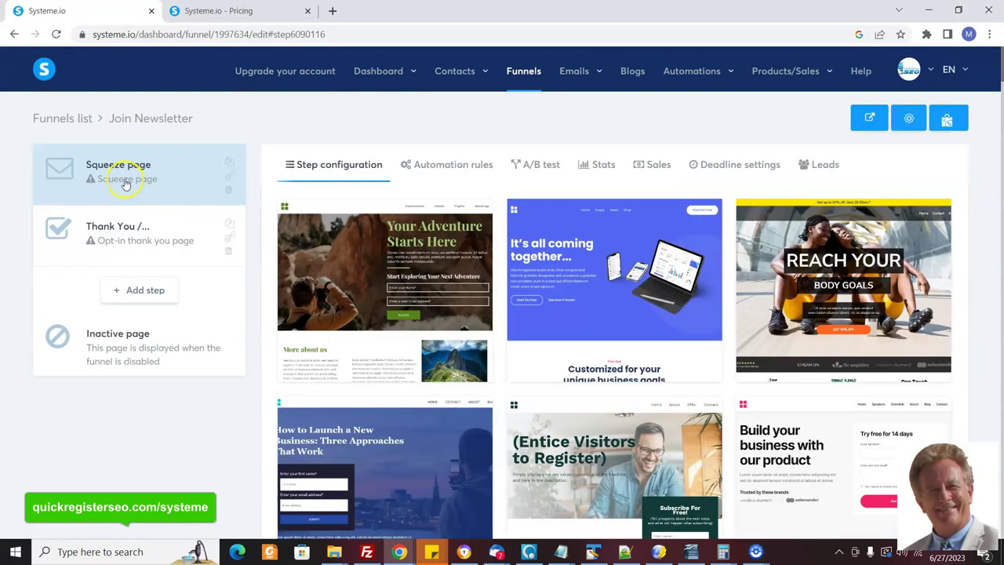
{"action": "left_click", "coordinate": [125, 184]}
{"action": "left_click_drag", "start_coordinate": [996, 84], "coordinate": [1000, 261]}
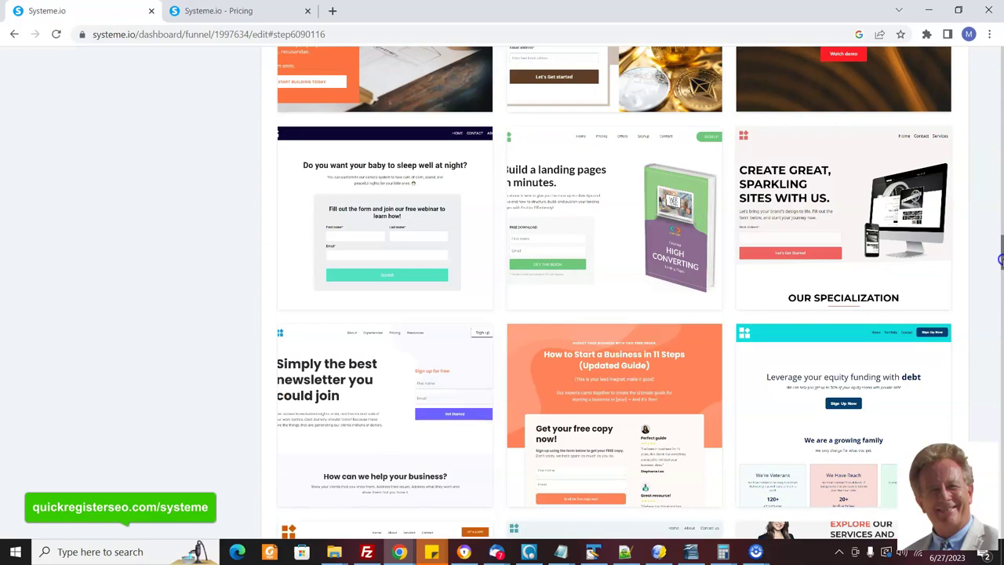
{"action": "left_click_drag", "start_coordinate": [1000, 260], "coordinate": [1001, 459]}
Preview the free 5-day photo course template, apply it to the squeeze page and open the page for editing
{"action": "mouse_move", "coordinate": [421, 193]}
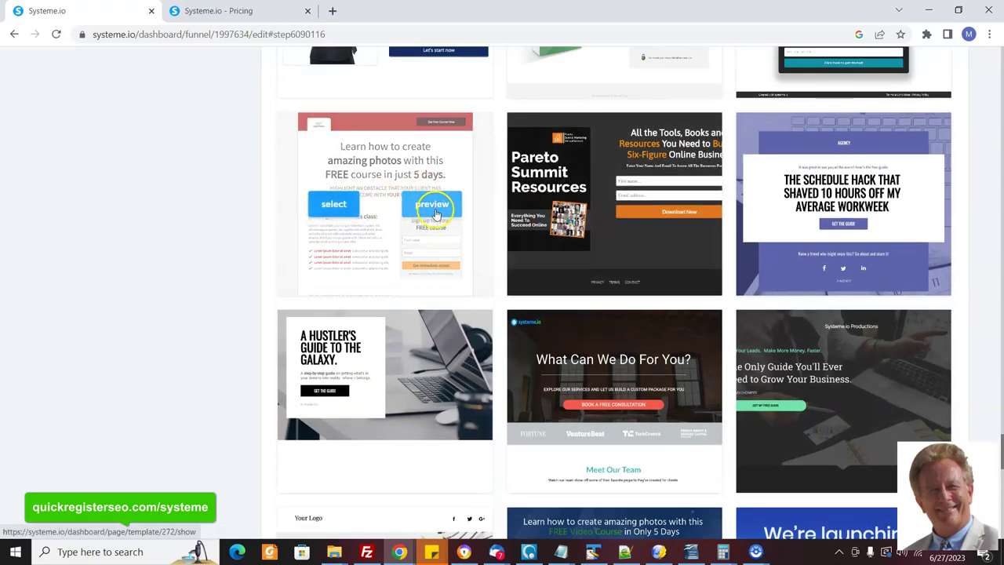
{"action": "left_click", "coordinate": [437, 207]}
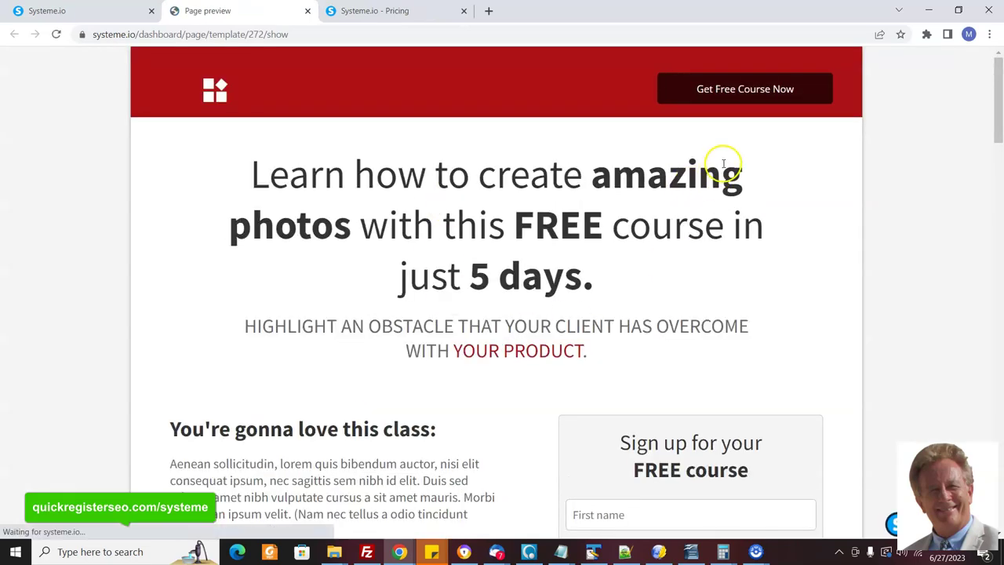
{"action": "left_click", "coordinate": [87, 11]}
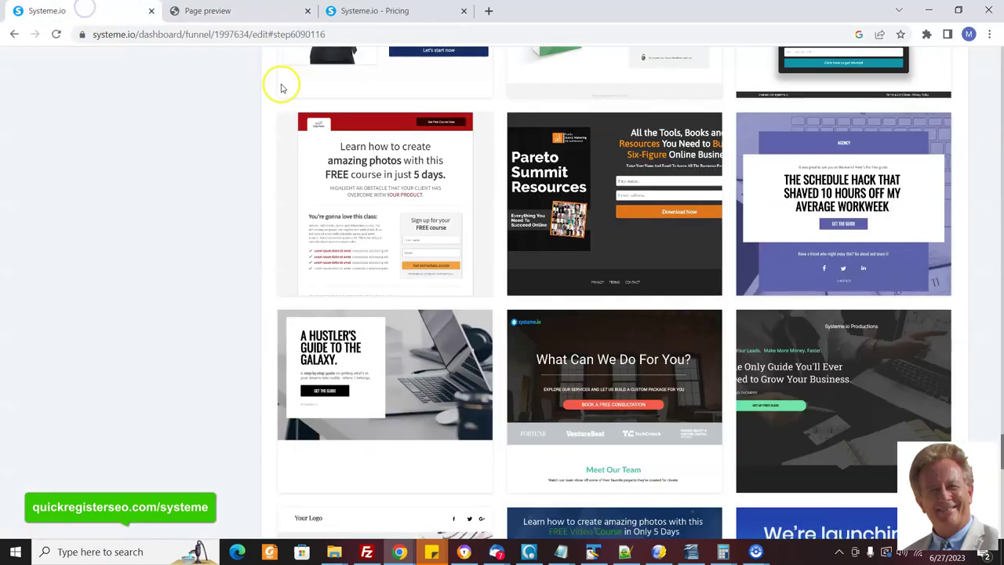
{"action": "mouse_move", "coordinate": [361, 220]}
{"action": "left_click", "coordinate": [335, 202]}
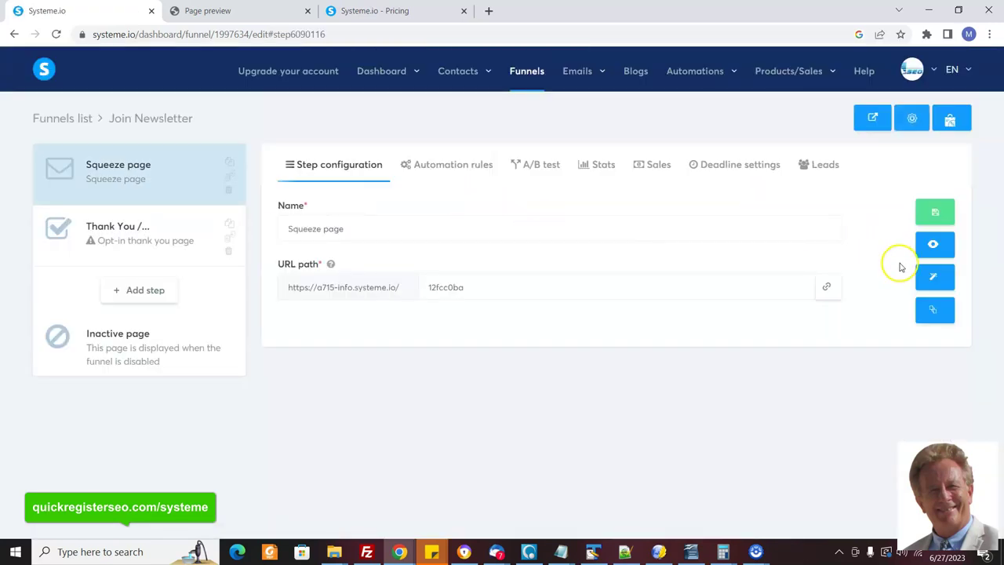
{"action": "left_click", "coordinate": [933, 281]}
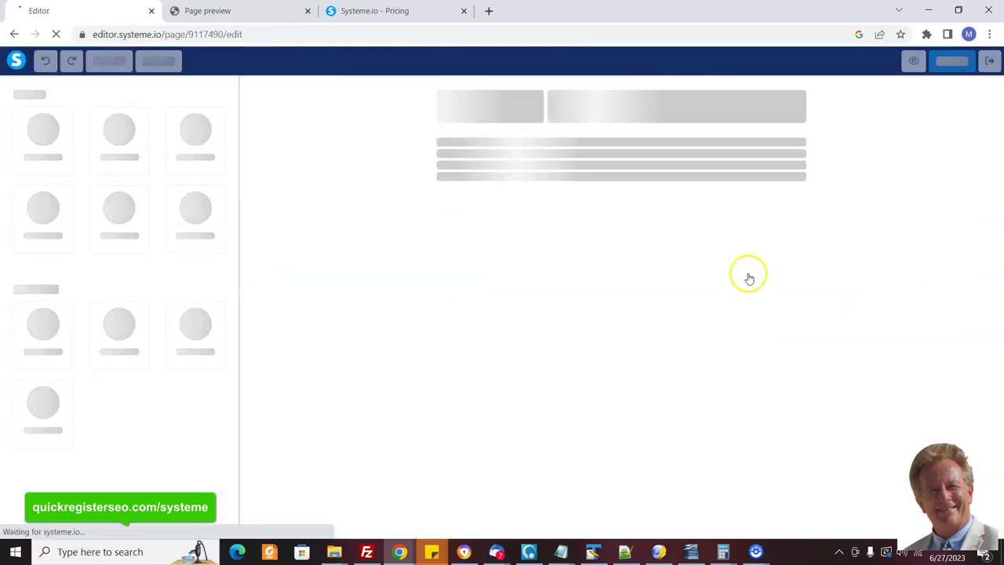
{"action": "left_click", "coordinate": [657, 245]}
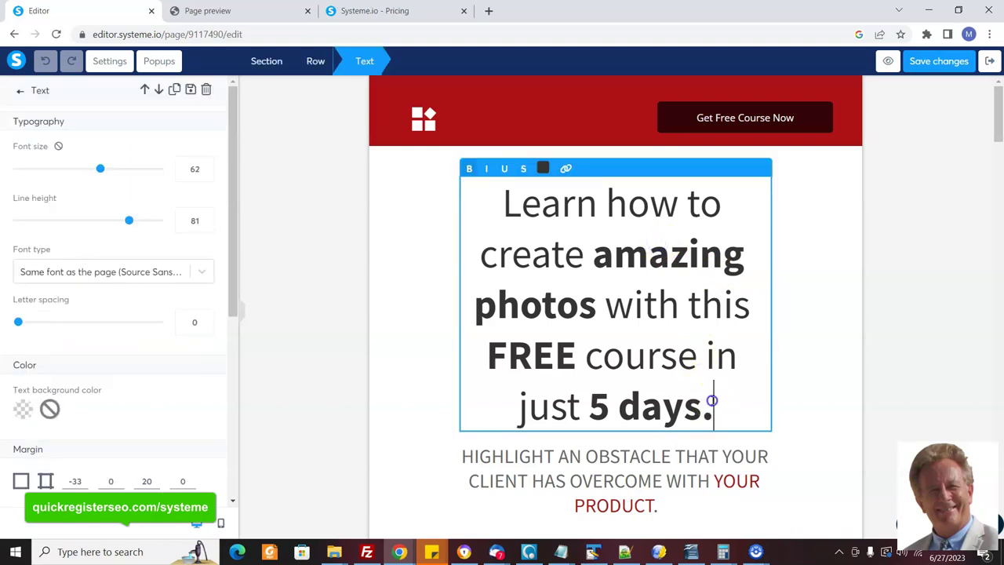
{"action": "left_click_drag", "start_coordinate": [712, 403], "coordinate": [492, 213]}
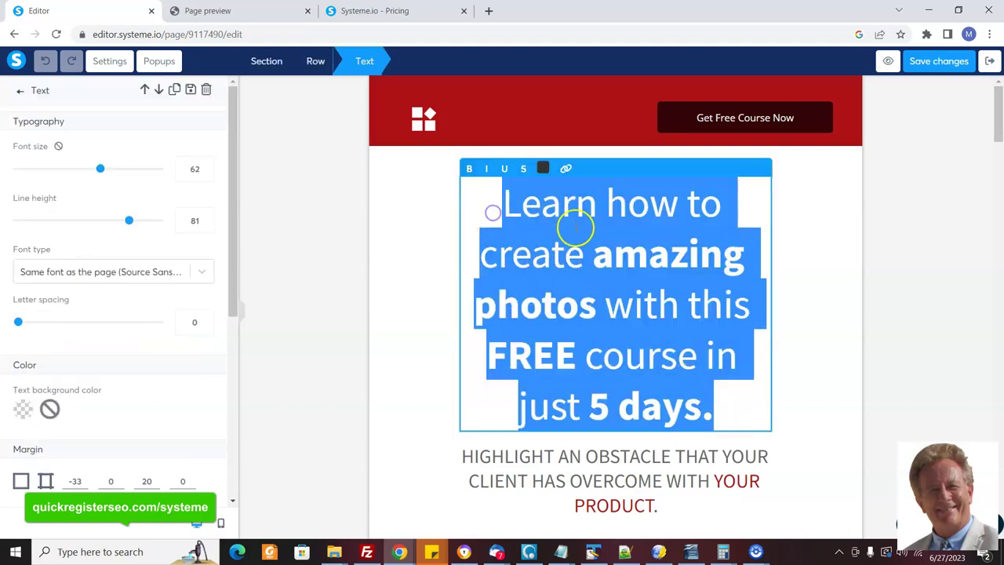
{"action": "left_click", "coordinate": [856, 349]}
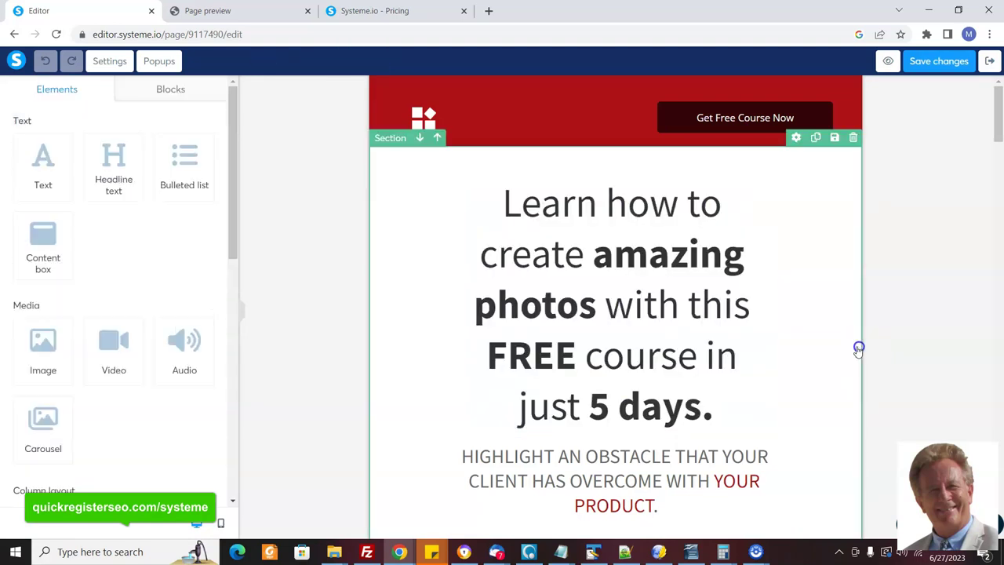
{"action": "left_click", "coordinate": [710, 321]}
{"action": "left_click", "coordinate": [795, 343]}
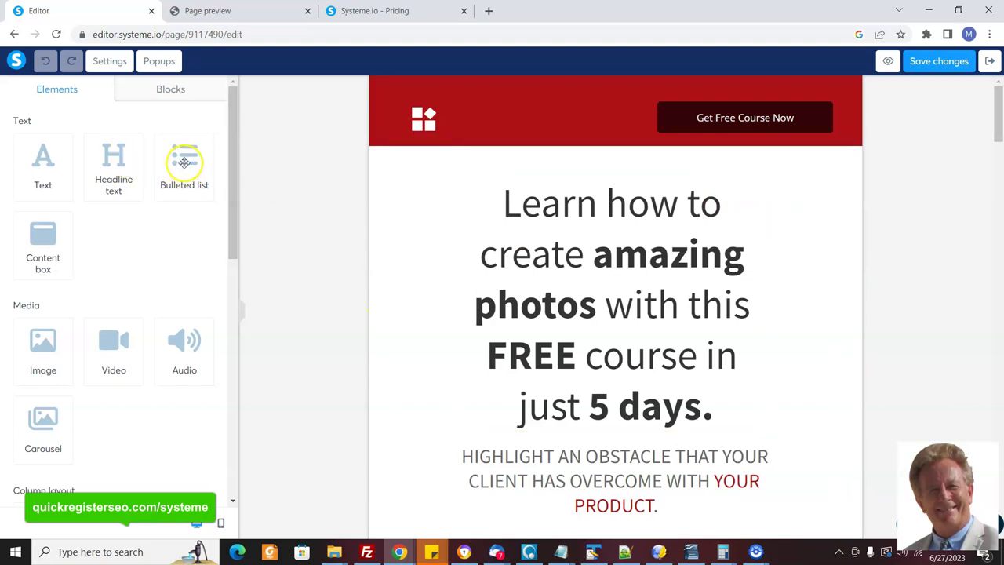
Add a bulleted list above the headline and place a video element in the same section
{"action": "left_click_drag", "start_coordinate": [184, 157], "coordinate": [463, 227]}
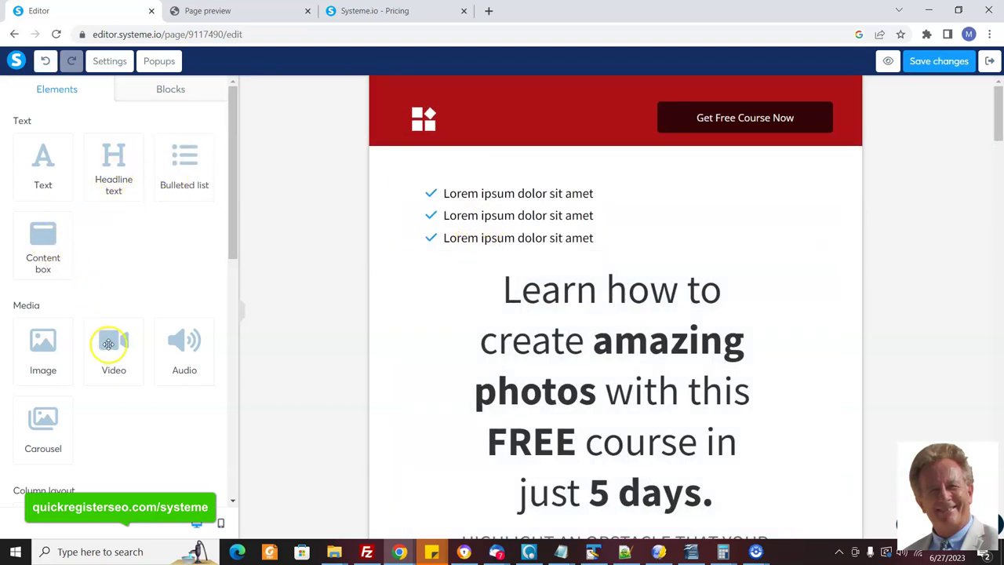
{"action": "left_click_drag", "start_coordinate": [114, 341], "coordinate": [443, 317]}
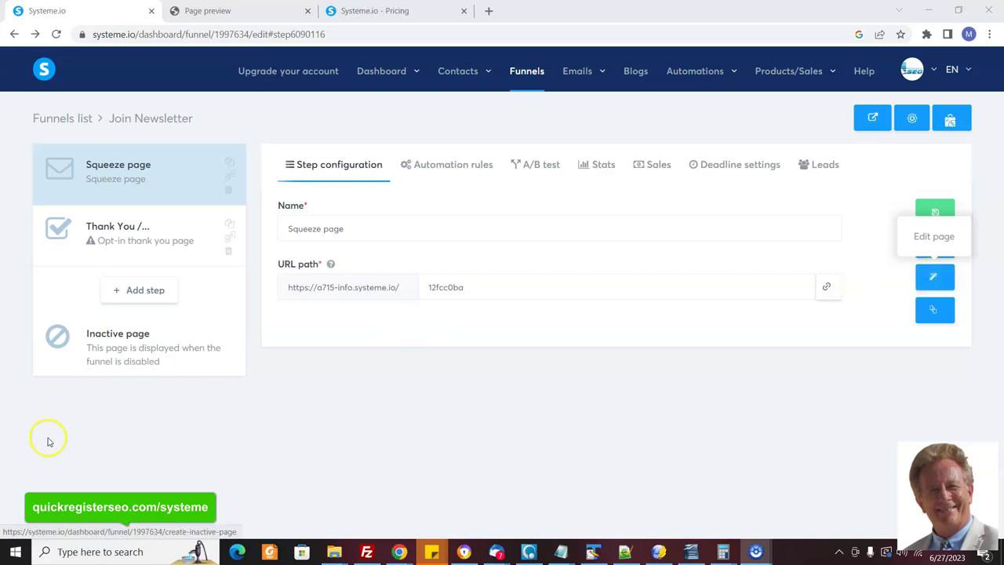
Replace the squeeze page's template with the blank one at the end of the template list and open the page for editing
{"action": "left_click", "coordinate": [932, 310]}
{"action": "left_click", "coordinate": [472, 348]}
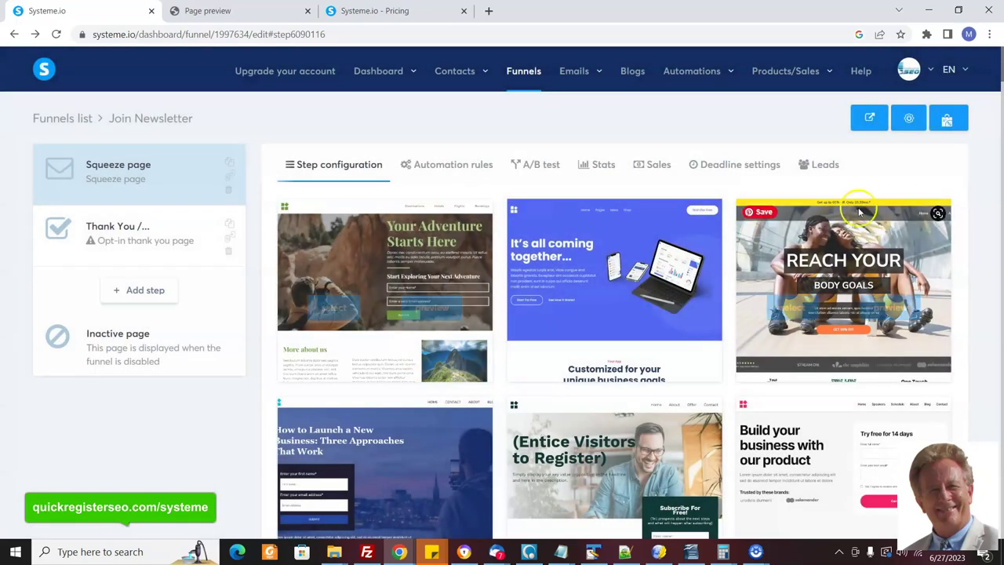
{"action": "left_click_drag", "start_coordinate": [1000, 102], "coordinate": [1001, 529]}
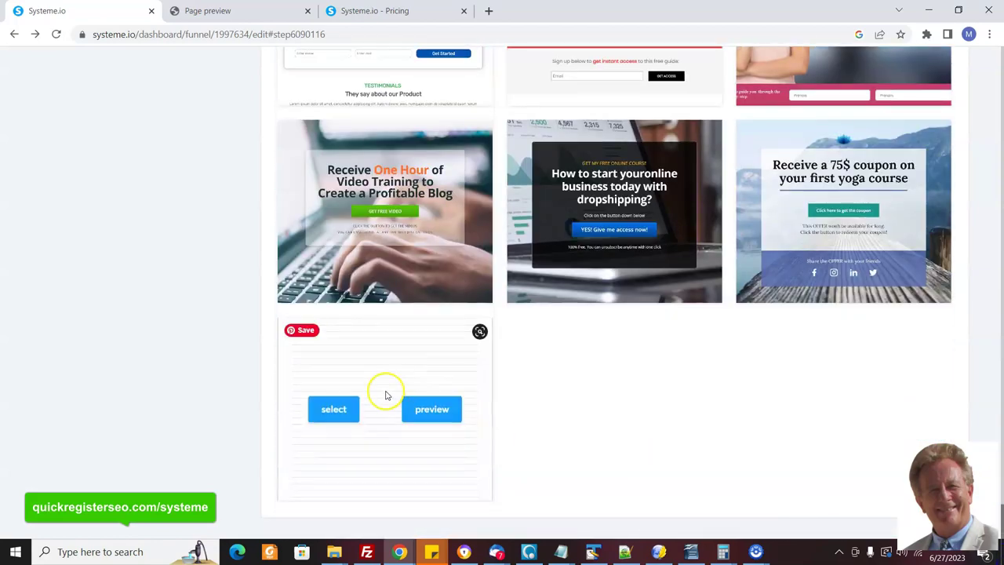
{"action": "left_click", "coordinate": [333, 414]}
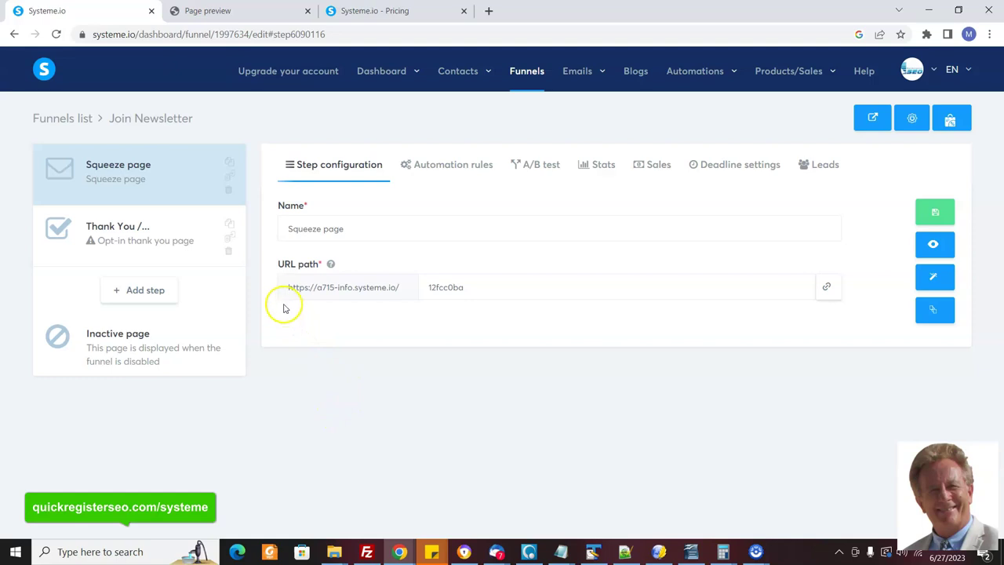
{"action": "left_click", "coordinate": [933, 277]}
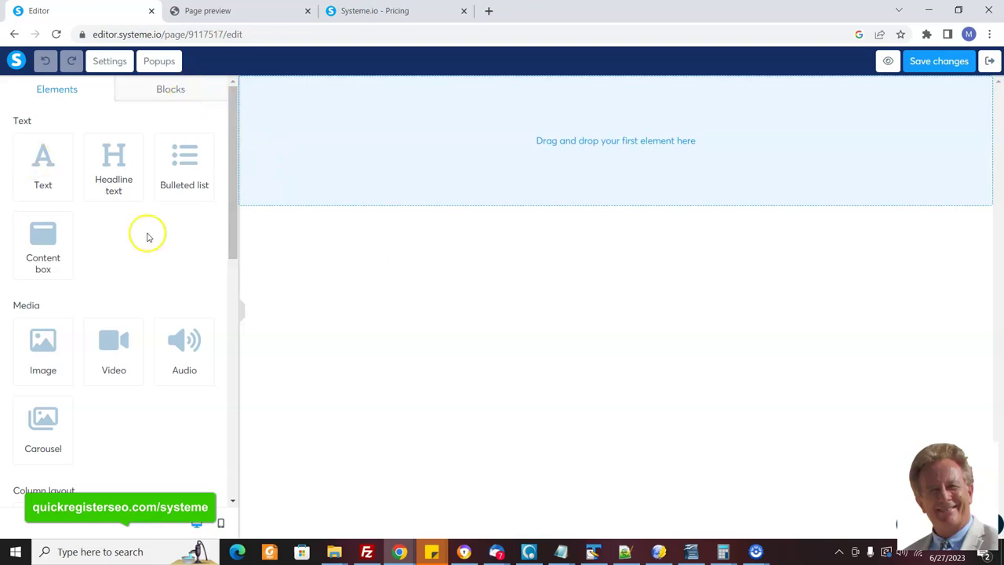
Insert the opt-in form block with the form on the left and a video and bulleted list on the right
{"action": "mouse_move", "coordinate": [107, 174]}
{"action": "left_mouse_down"}
{"action": "mouse_move", "coordinate": [216, 232]}
{"action": "mouse_move", "coordinate": [112, 173]}
{"action": "left_mouse_up"}
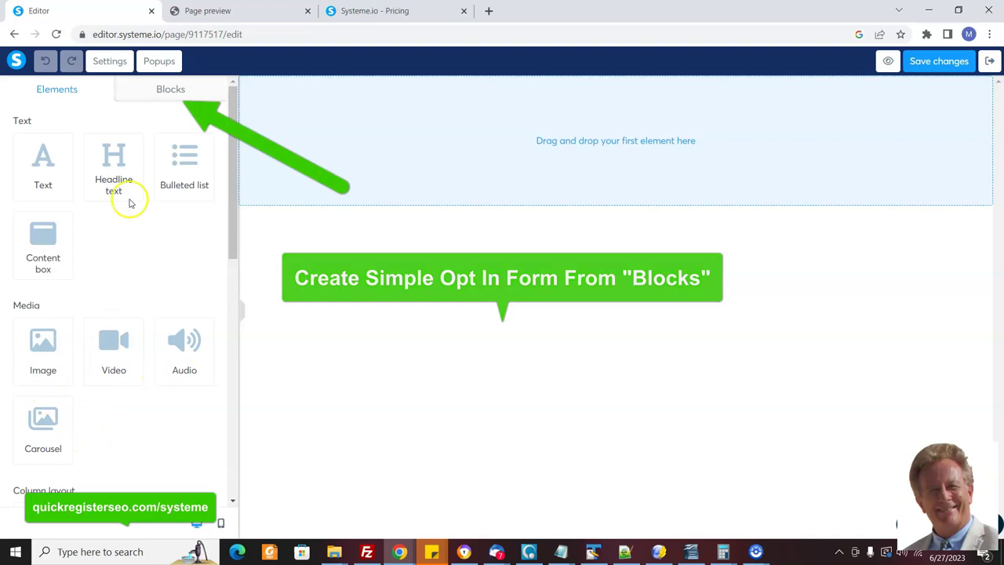
{"action": "left_click", "coordinate": [180, 90]}
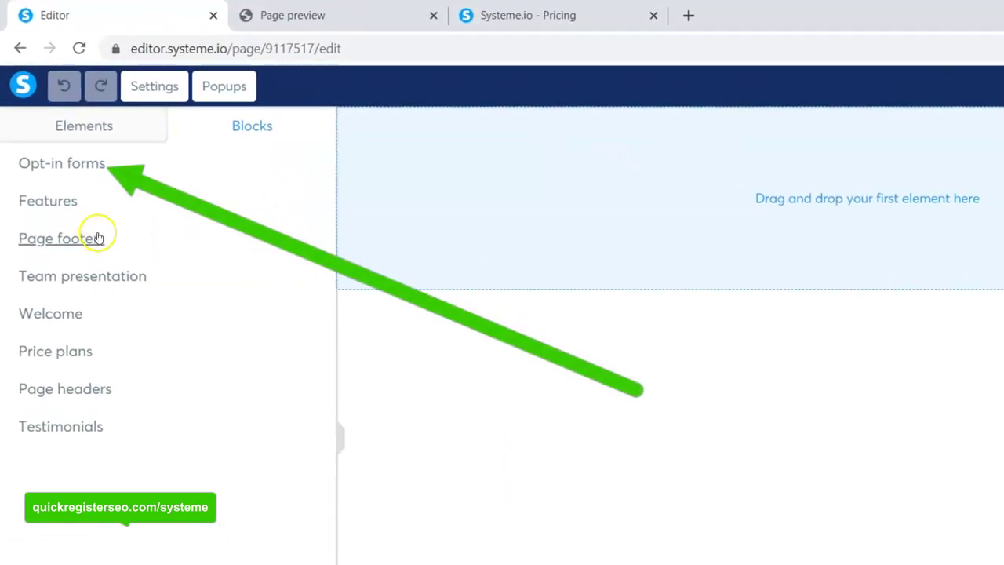
{"action": "left_click", "coordinate": [86, 170]}
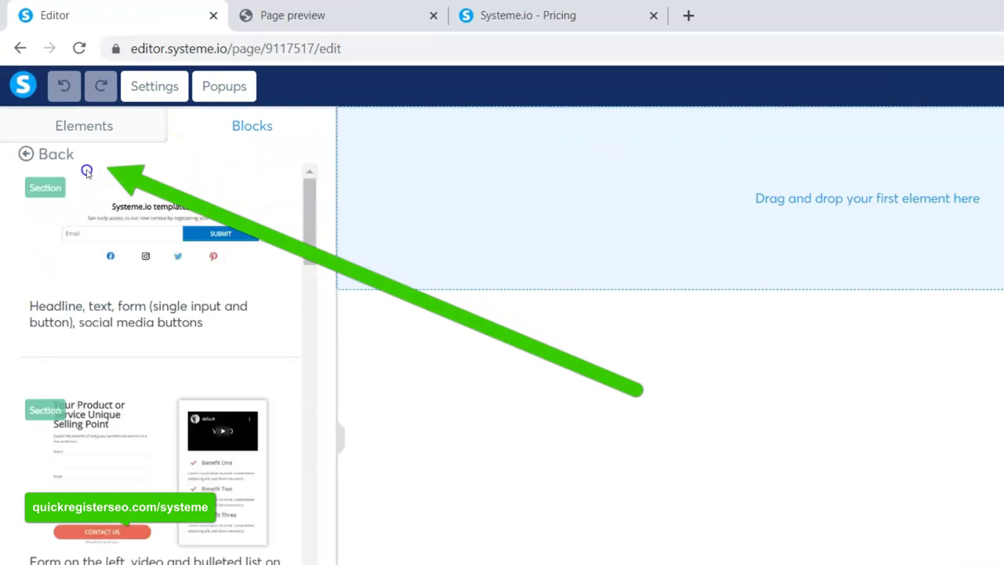
{"action": "left_click", "coordinate": [153, 442]}
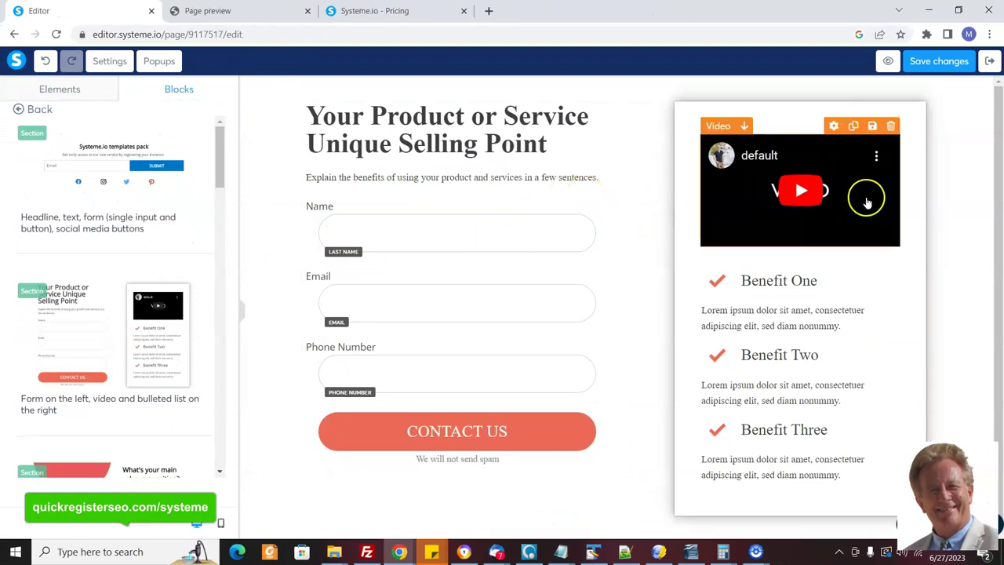
Replace the block's headline with "Download $597 of Pro Marketing Software for Free"
{"action": "left_click", "coordinate": [460, 145]}
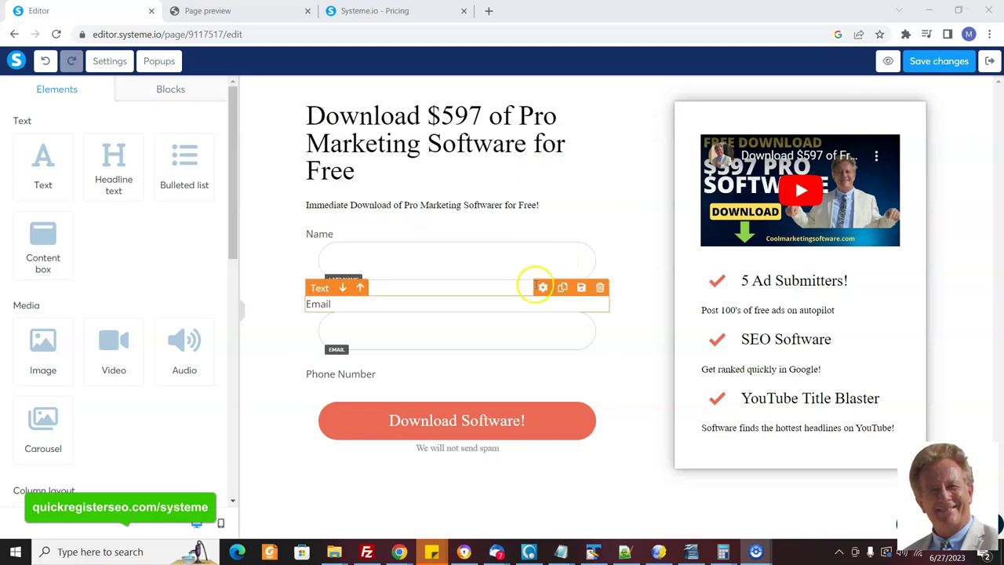
Delete the Phone Number label from the opt-in form above the download button
{"action": "left_click", "coordinate": [358, 375]}
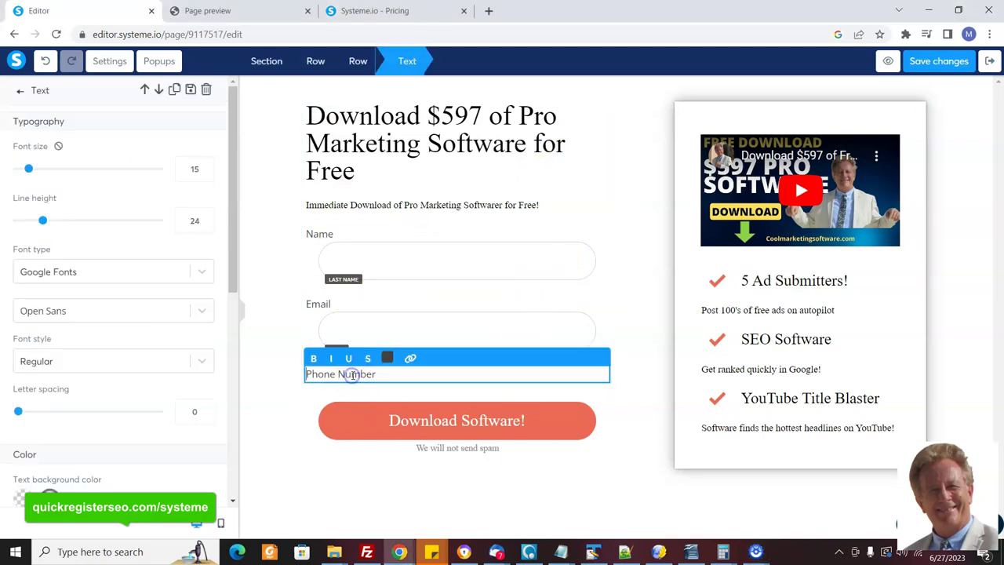
{"action": "left_click", "coordinate": [370, 385]}
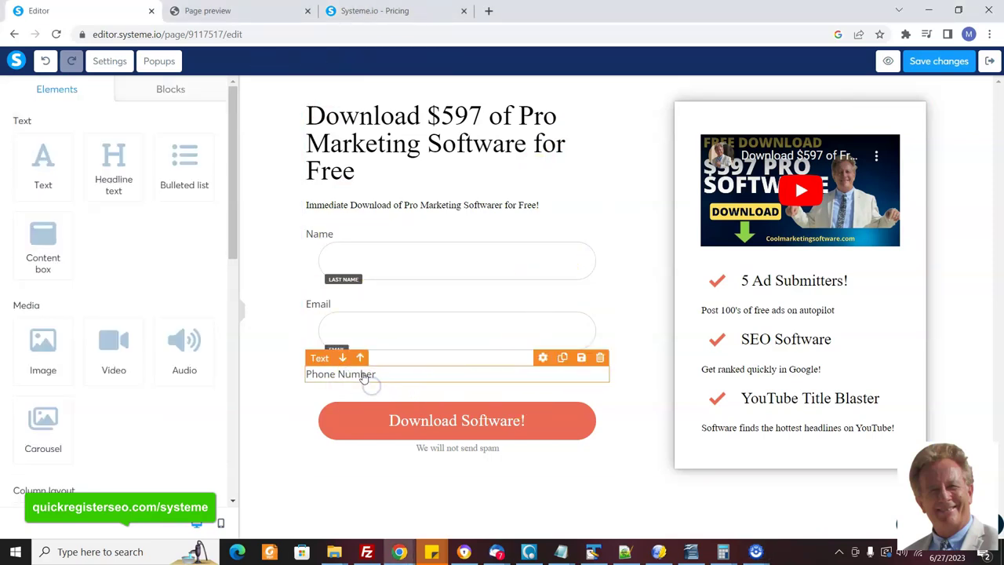
{"action": "left_click", "coordinate": [599, 358]}
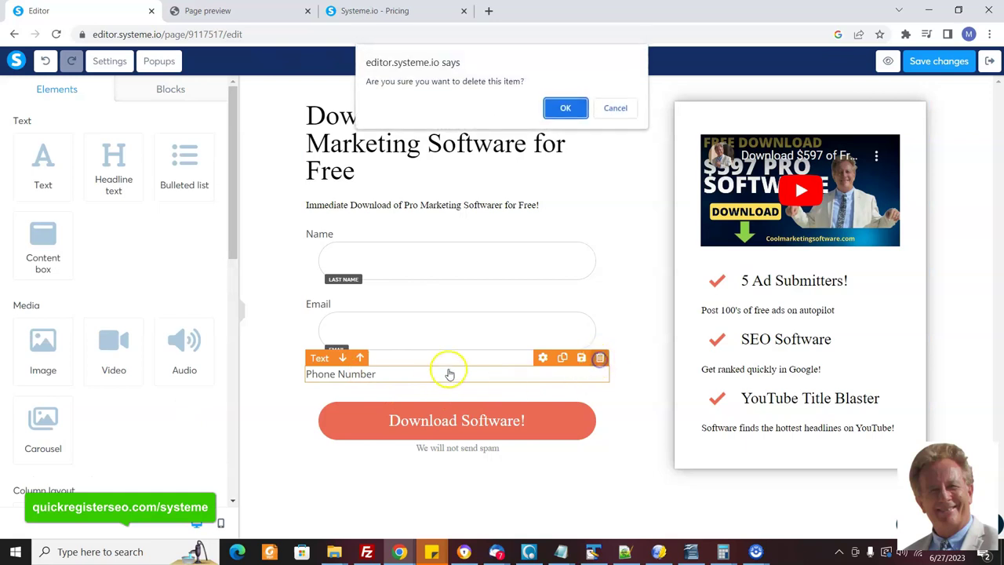
{"action": "left_click", "coordinate": [566, 105]}
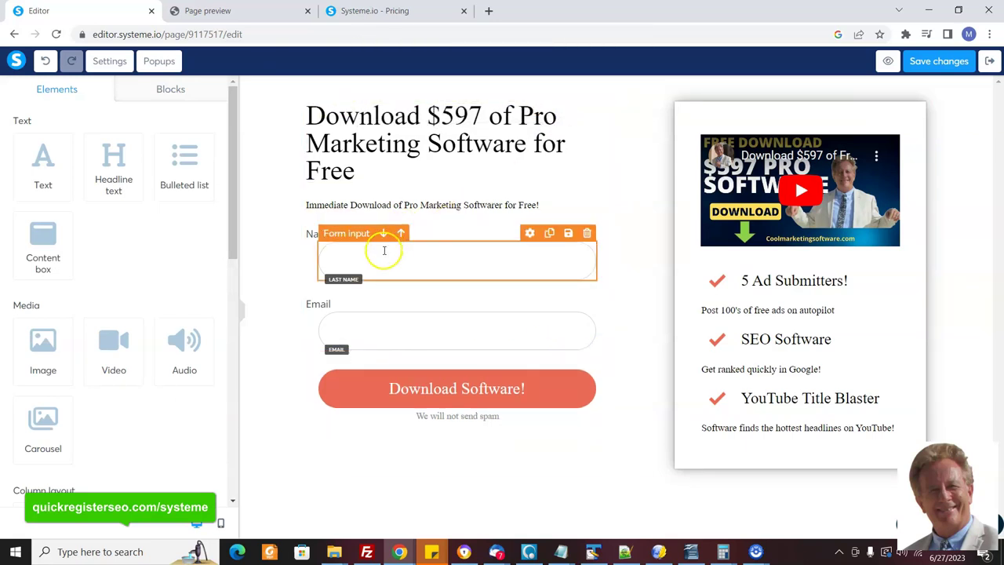
Review the settings of the "Download Software!" button, including its button text, and those of the video
{"action": "left_click", "coordinate": [439, 396]}
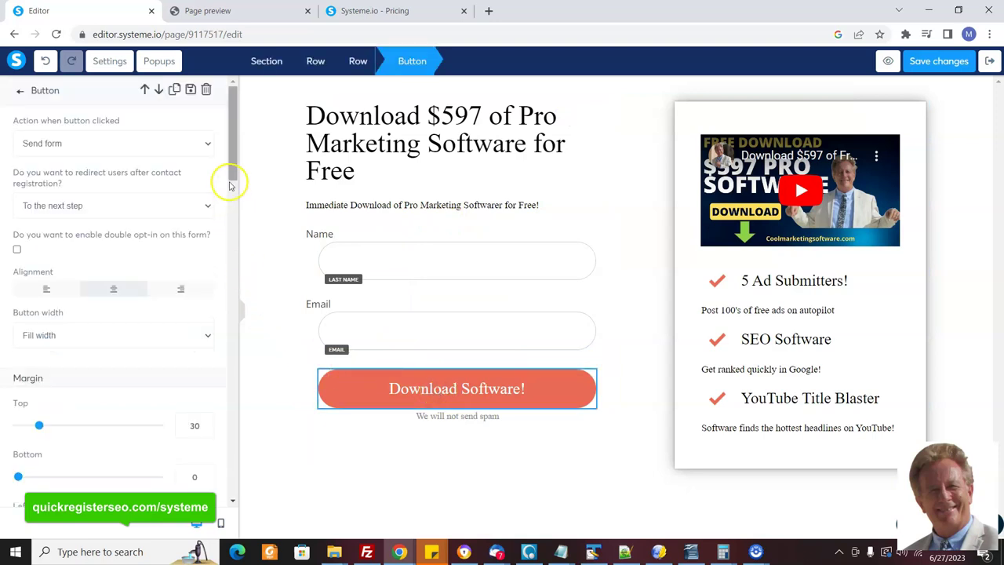
{"action": "left_click_drag", "start_coordinate": [230, 179], "coordinate": [246, 258]}
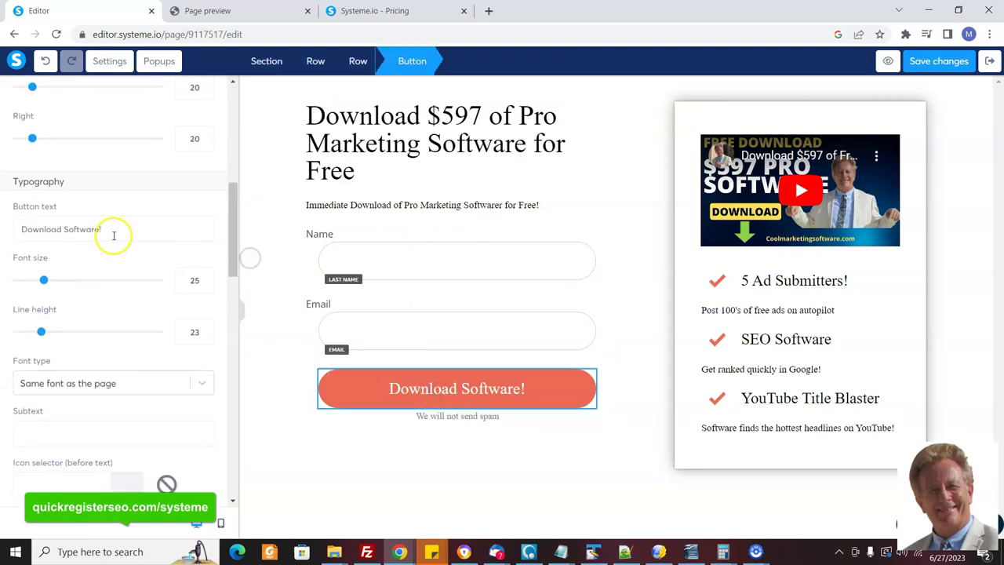
{"action": "left_click_drag", "start_coordinate": [112, 233], "coordinate": [21, 233]}
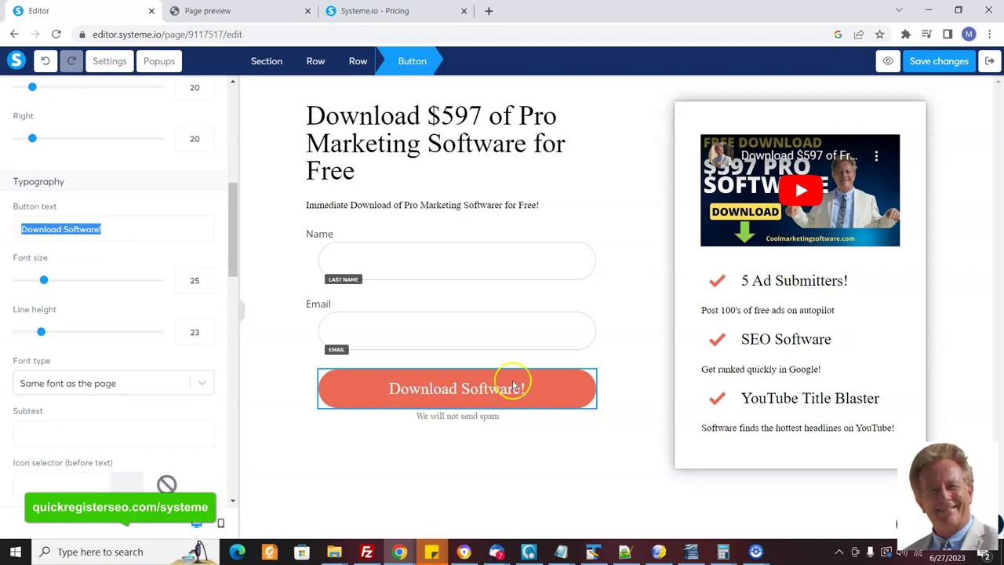
{"action": "left_click", "coordinate": [876, 205]}
{"action": "left_click", "coordinate": [873, 202]}
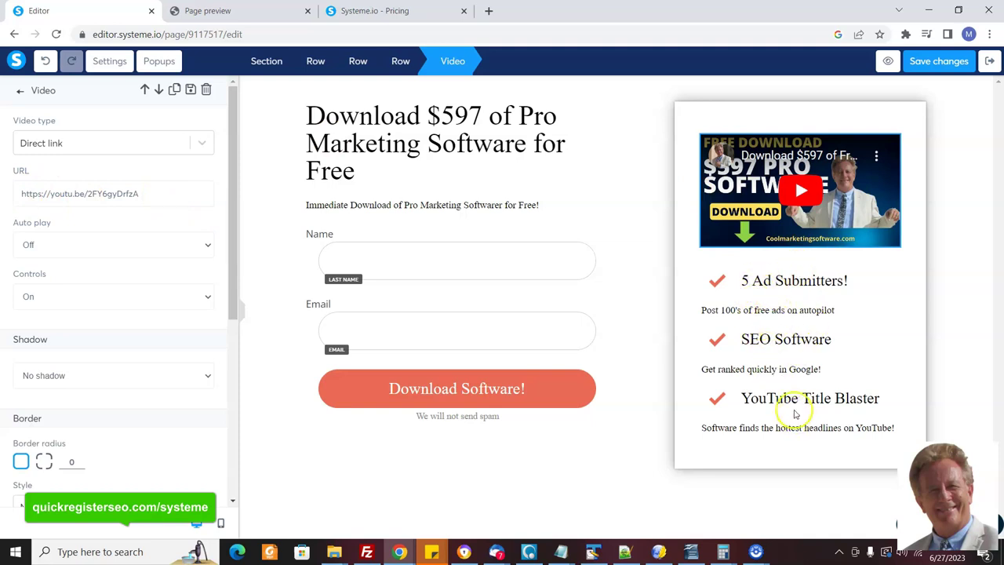
Save the squeeze page changes, preview the page, and return to the dashboard
{"action": "left_click", "coordinate": [935, 67]}
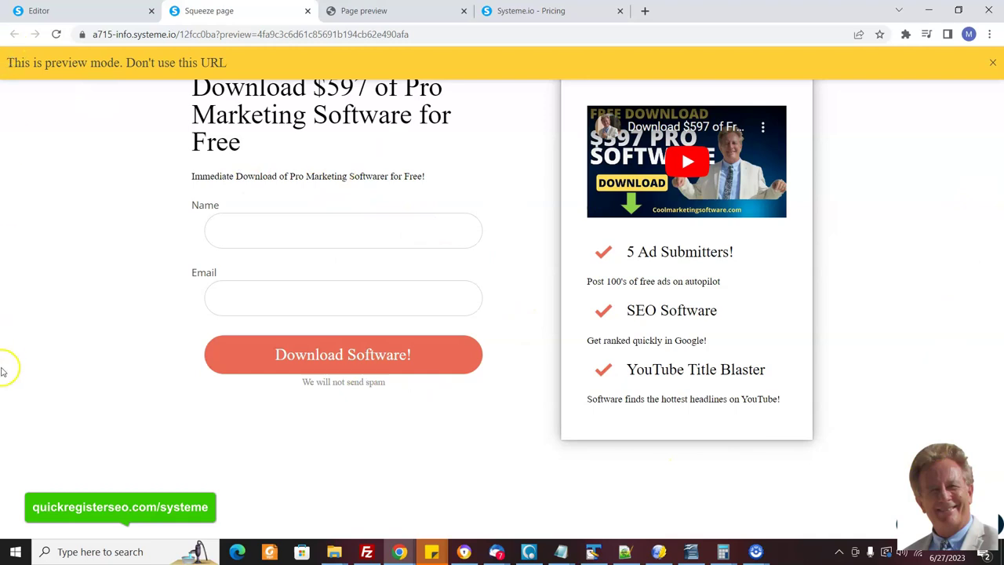
{"action": "key", "text": "ctrl+Page_Up"}
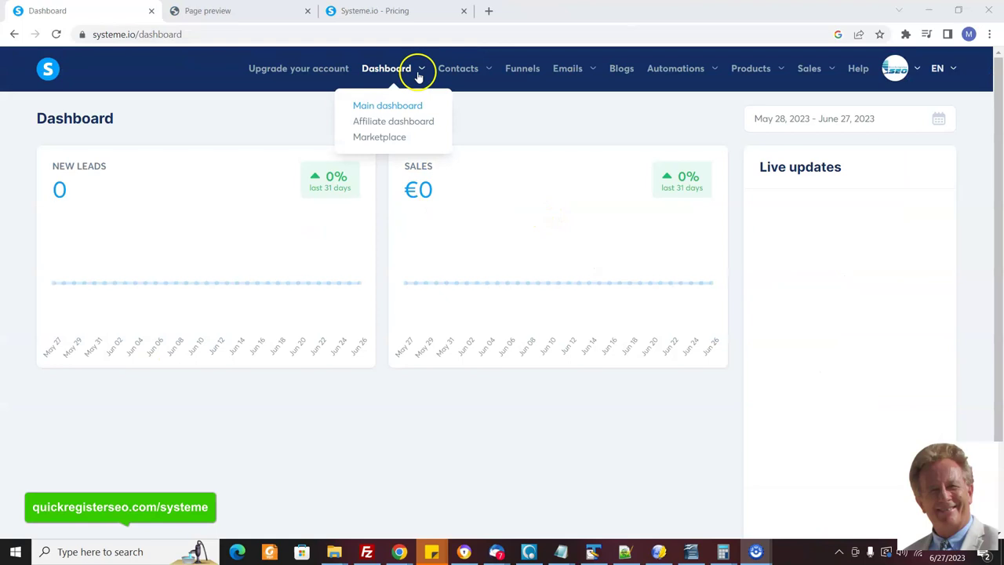
Create a contact tag named "Join Newsletter"
{"action": "mouse_move", "coordinate": [459, 74]}
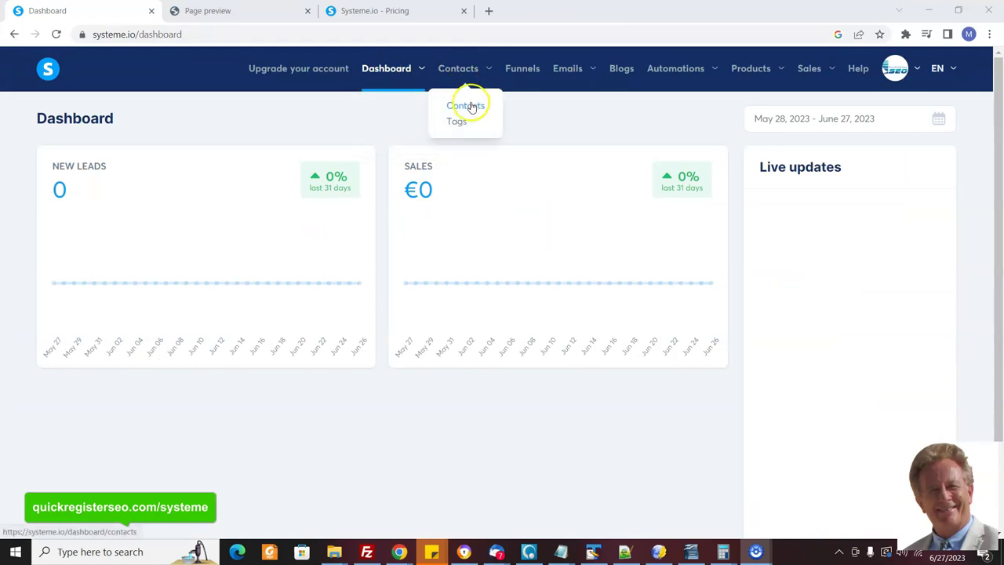
{"action": "left_click", "coordinate": [468, 107]}
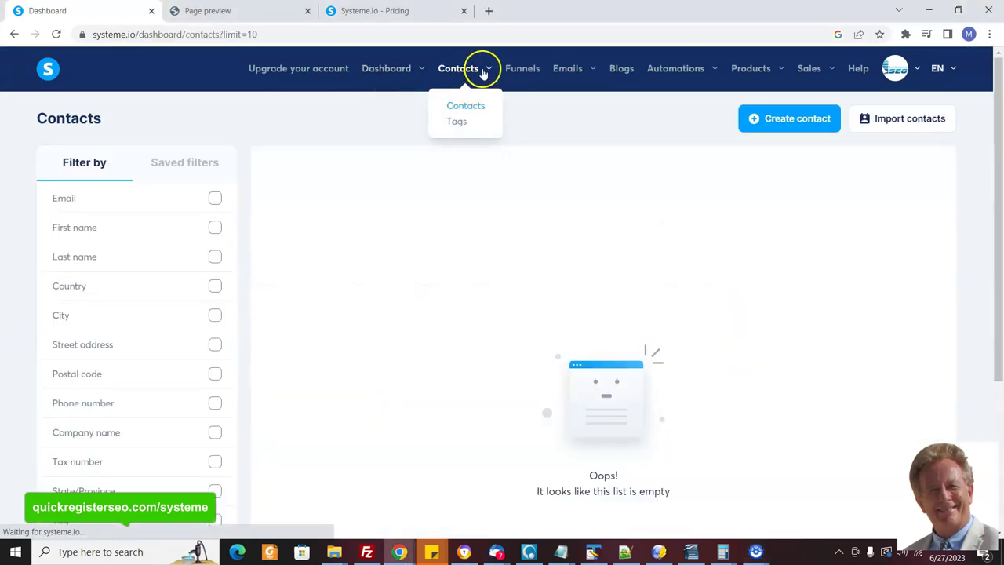
{"action": "left_click", "coordinate": [458, 123]}
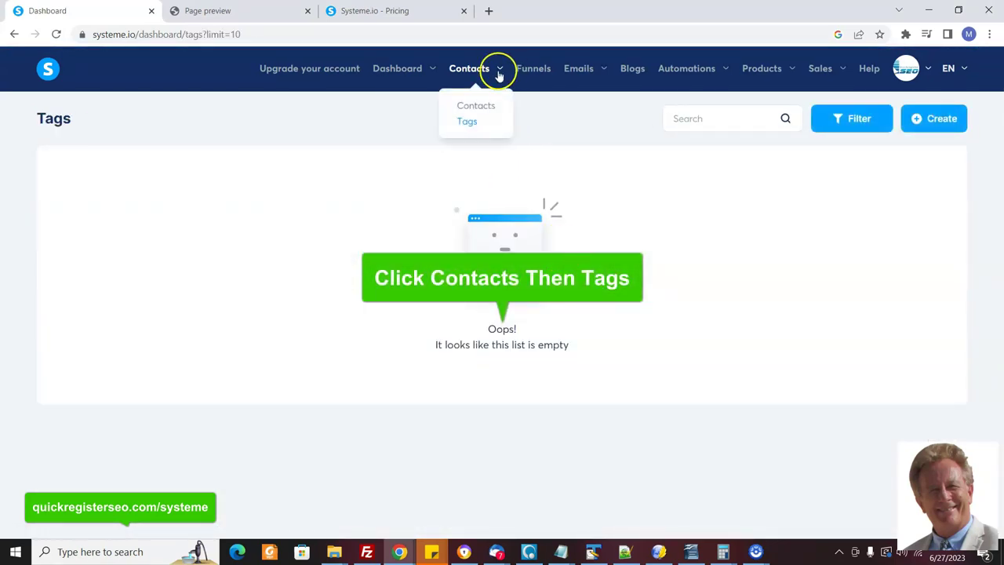
{"action": "left_click", "coordinate": [930, 118]}
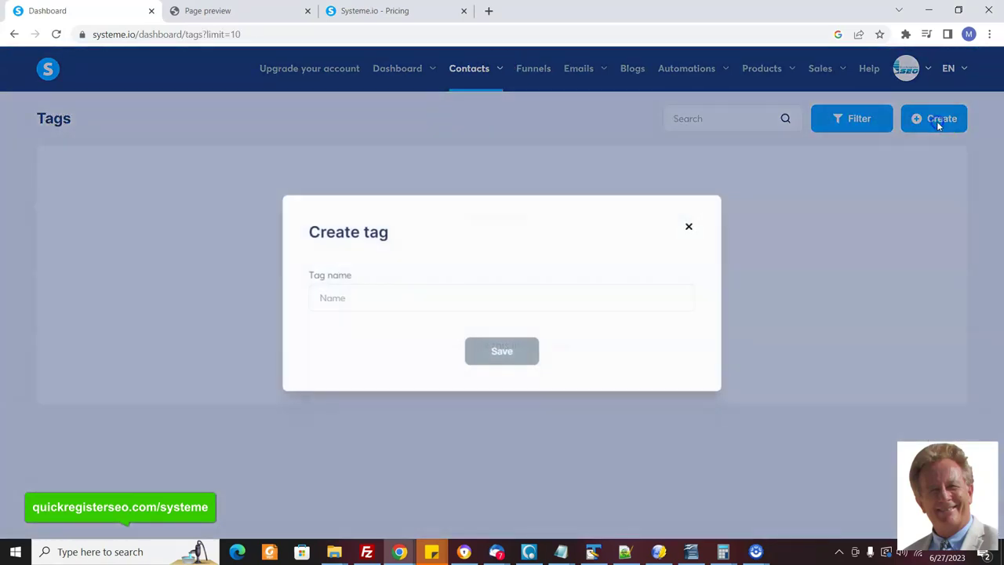
{"action": "left_click", "coordinate": [375, 299]}
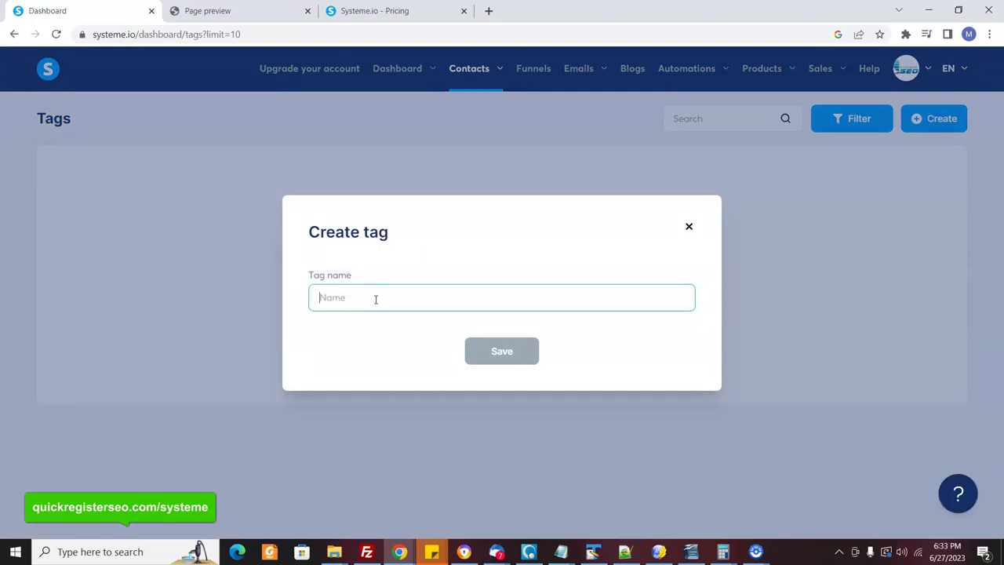
{"action": "type", "text": "Join Newsletter"}
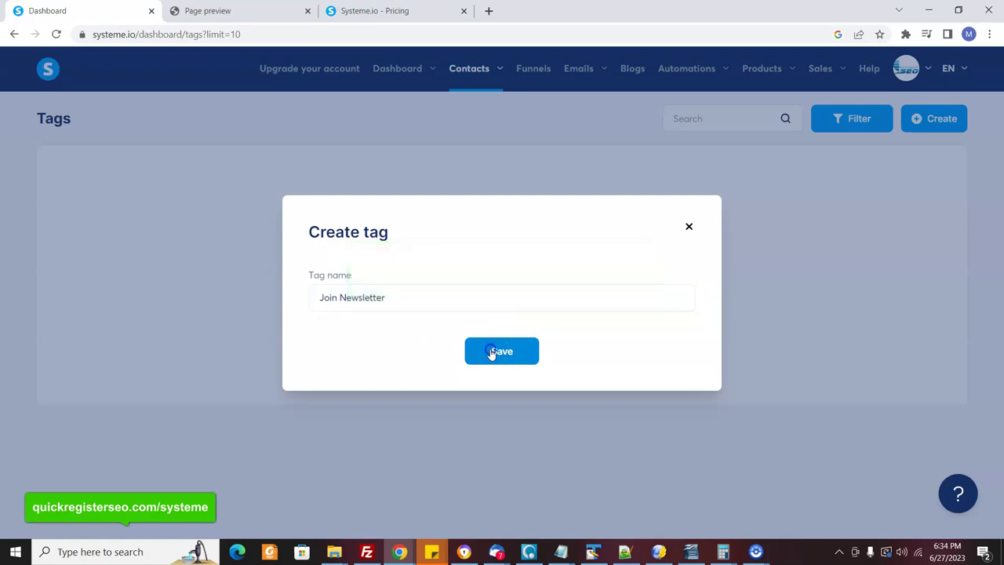
{"action": "left_click", "coordinate": [490, 354]}
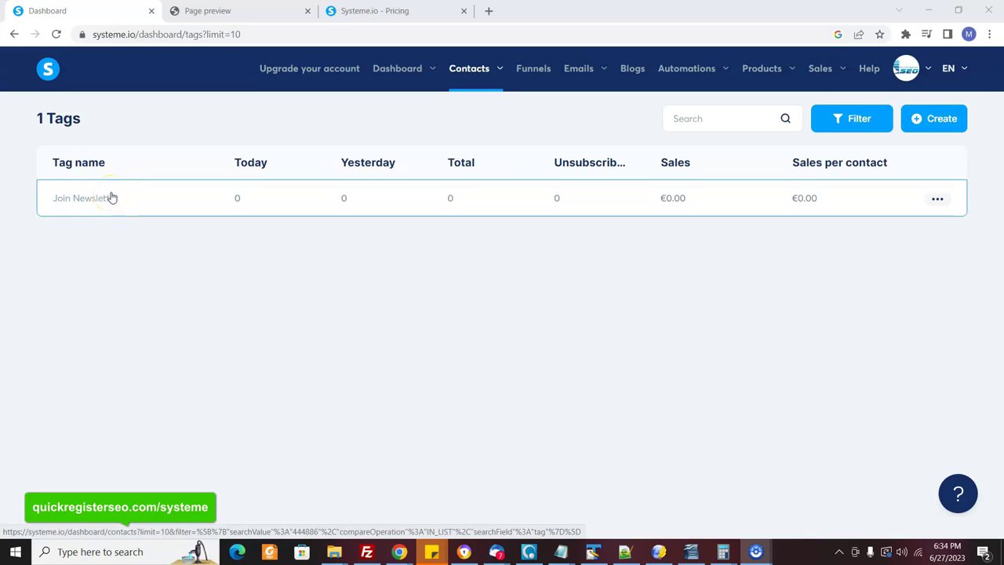
{"action": "left_click", "coordinate": [113, 197]}
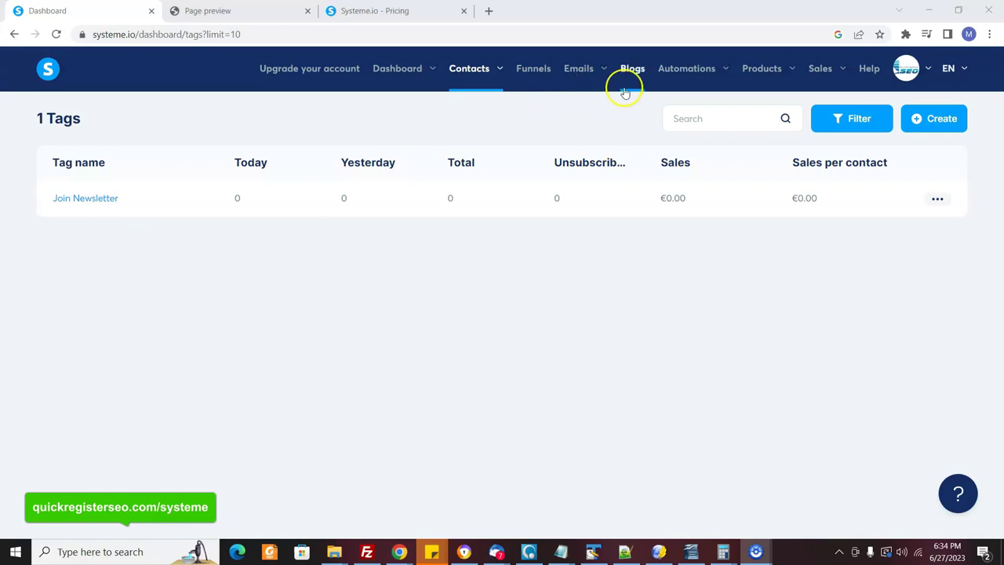
Create an email campaign with "Join Newsletter" as both its name and its description
{"action": "mouse_move", "coordinate": [700, 76]}
{"action": "mouse_move", "coordinate": [601, 73]}
{"action": "left_click", "coordinate": [596, 123]}
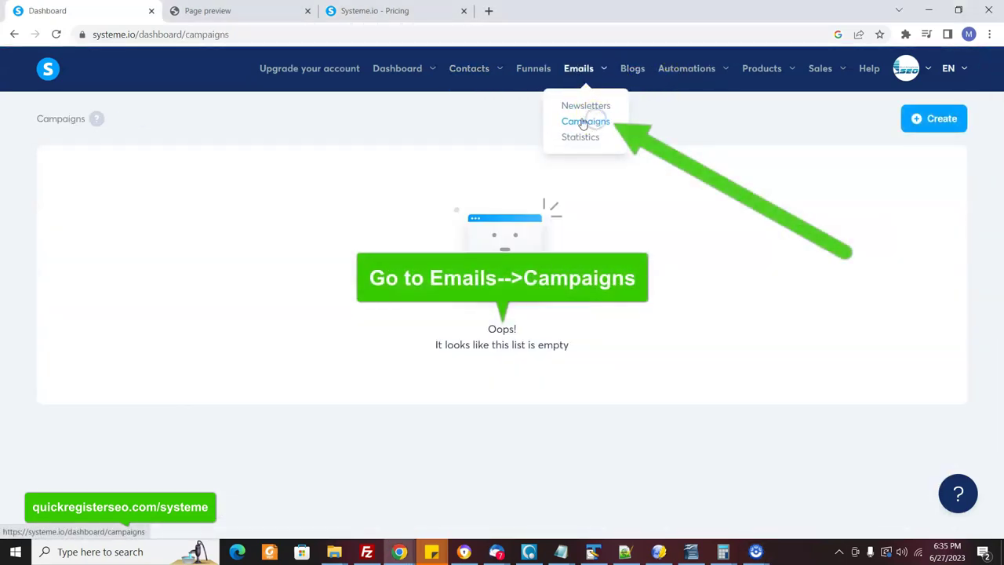
{"action": "left_click", "coordinate": [938, 123]}
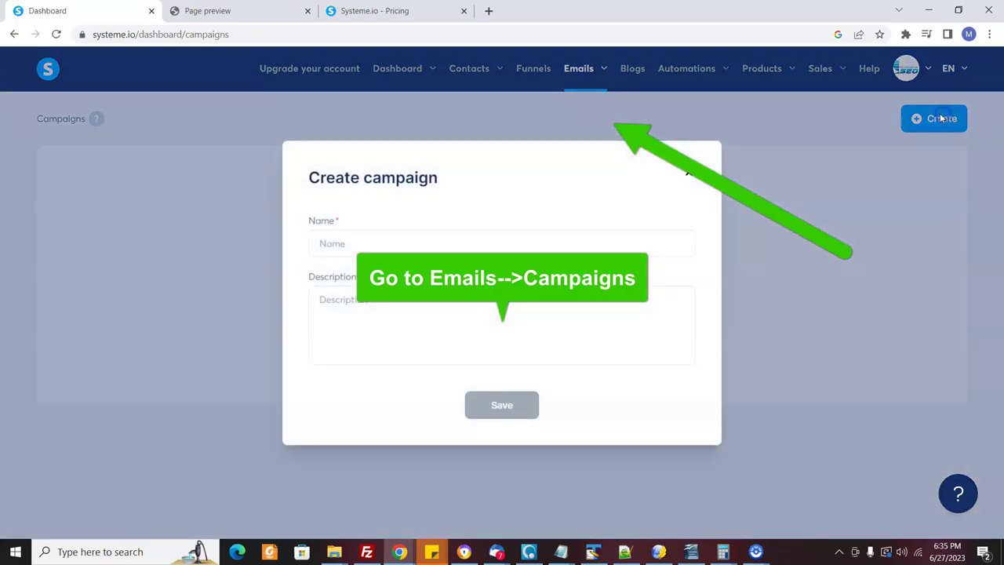
{"action": "left_click", "coordinate": [386, 239]}
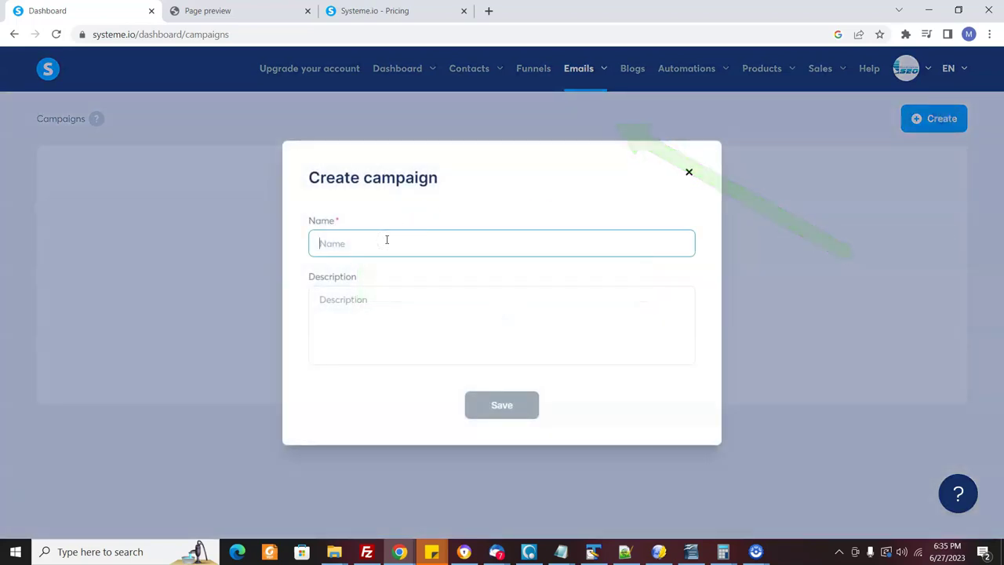
{"action": "type", "text": "Join Newsletter"}
{"action": "left_click_drag", "start_coordinate": [410, 240], "coordinate": [313, 243]}
{"action": "key", "text": "ctrl+c"}
{"action": "left_click", "coordinate": [358, 321]}
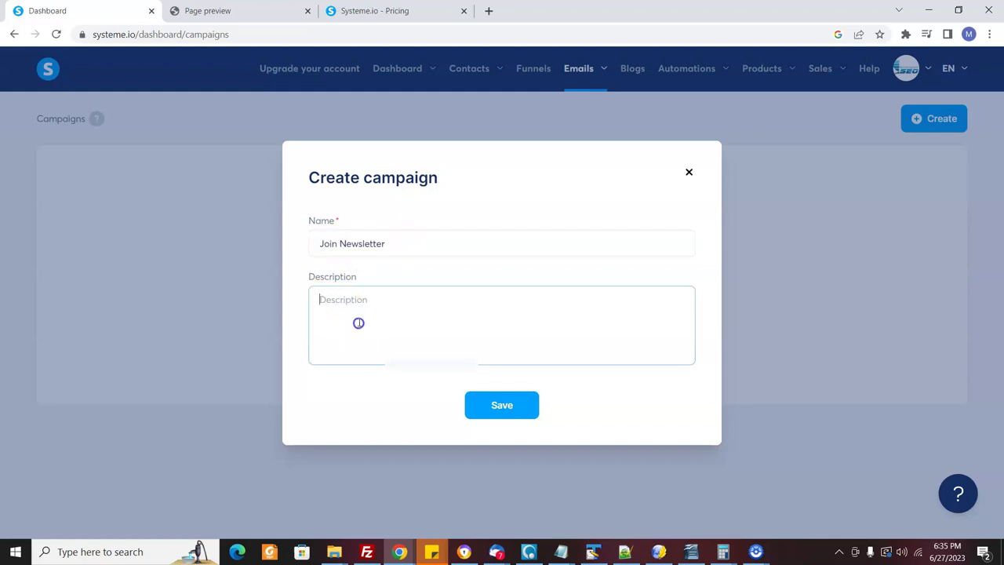
{"action": "key", "text": "ctrl+v"}
{"action": "left_click", "coordinate": [494, 405]}
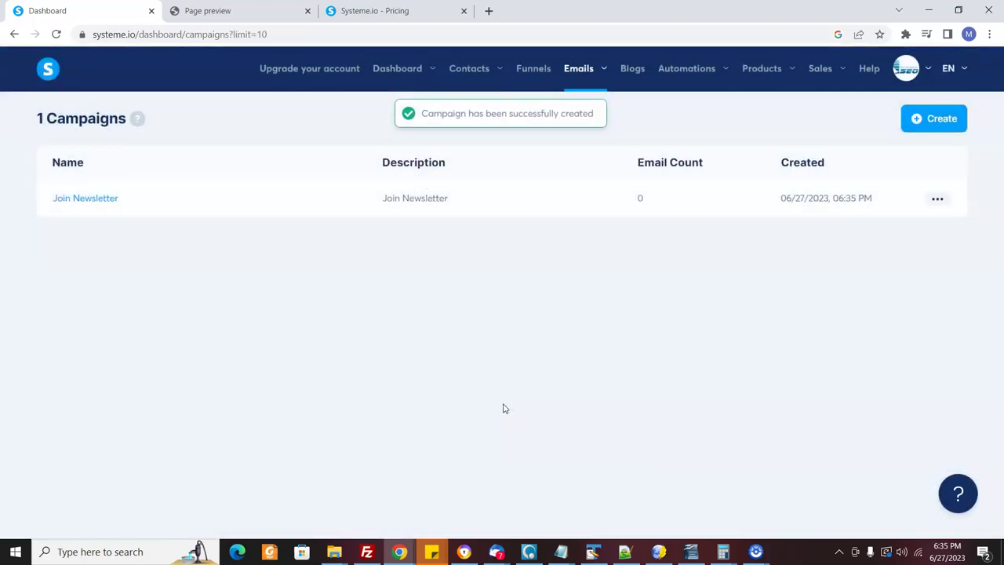
Start a new email step in the Join Newsletter campaign and replace its sender email address
{"action": "left_click", "coordinate": [109, 201]}
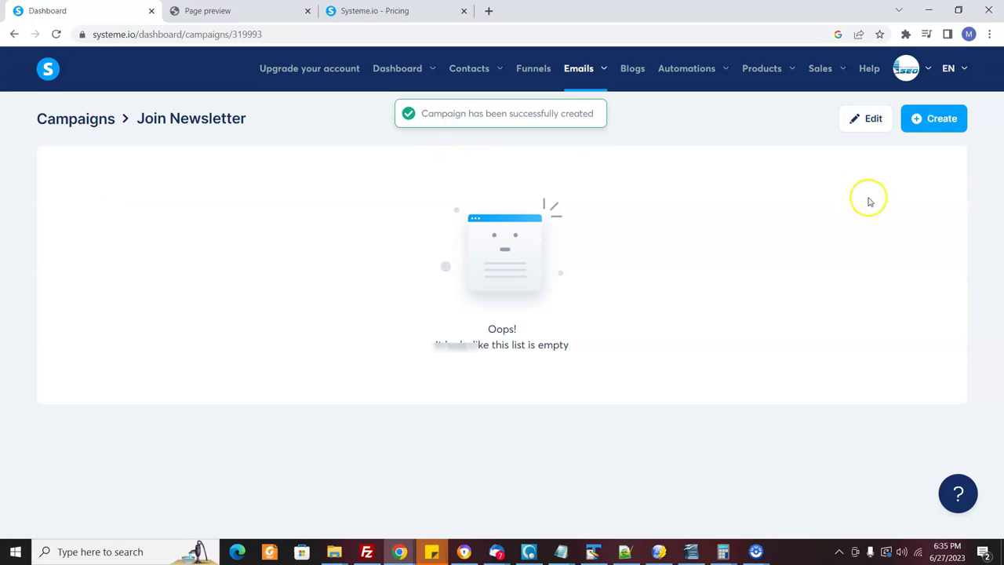
{"action": "left_click", "coordinate": [934, 126]}
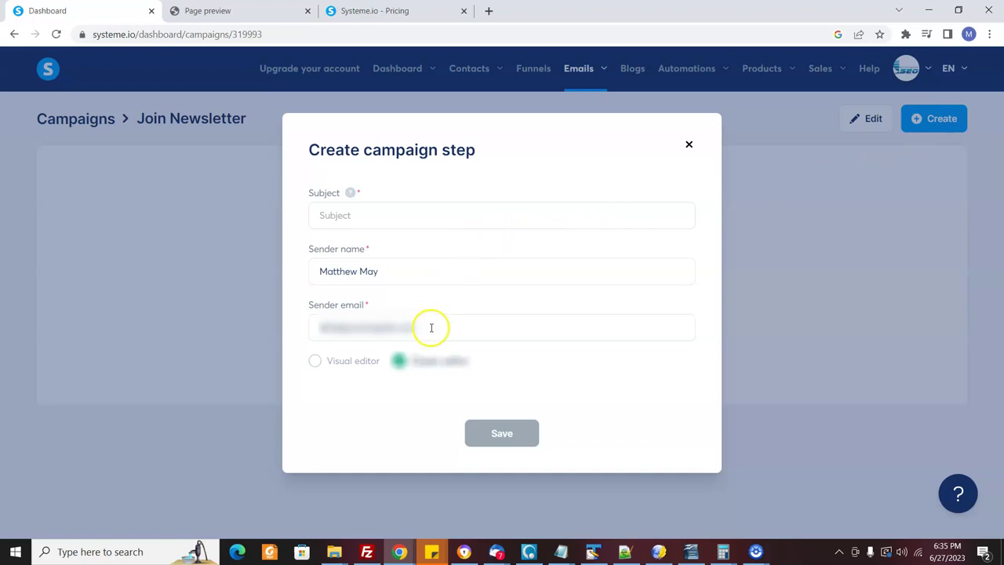
{"action": "left_click_drag", "start_coordinate": [430, 327], "coordinate": [294, 328]}
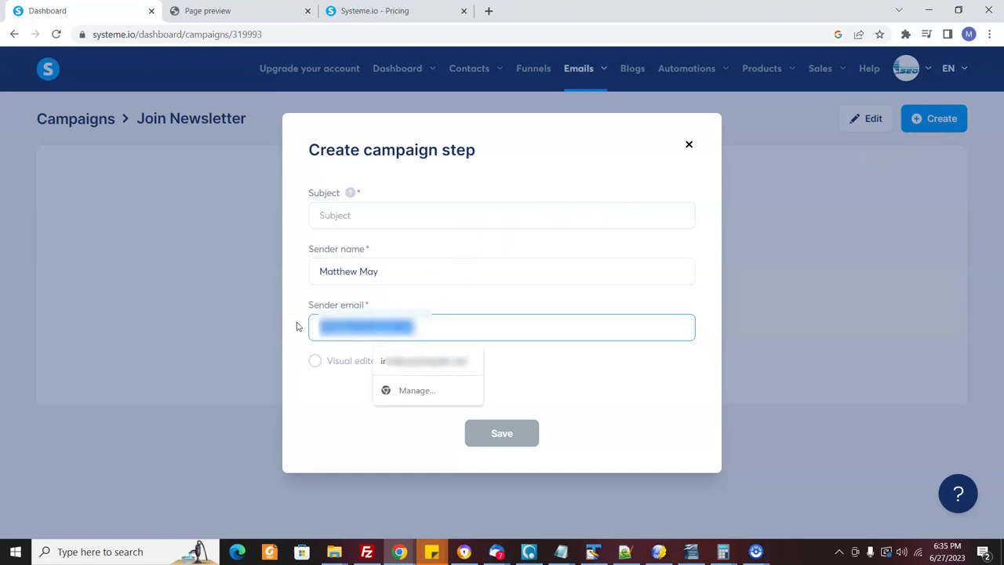
{"action": "key", "text": "BackSpace"}
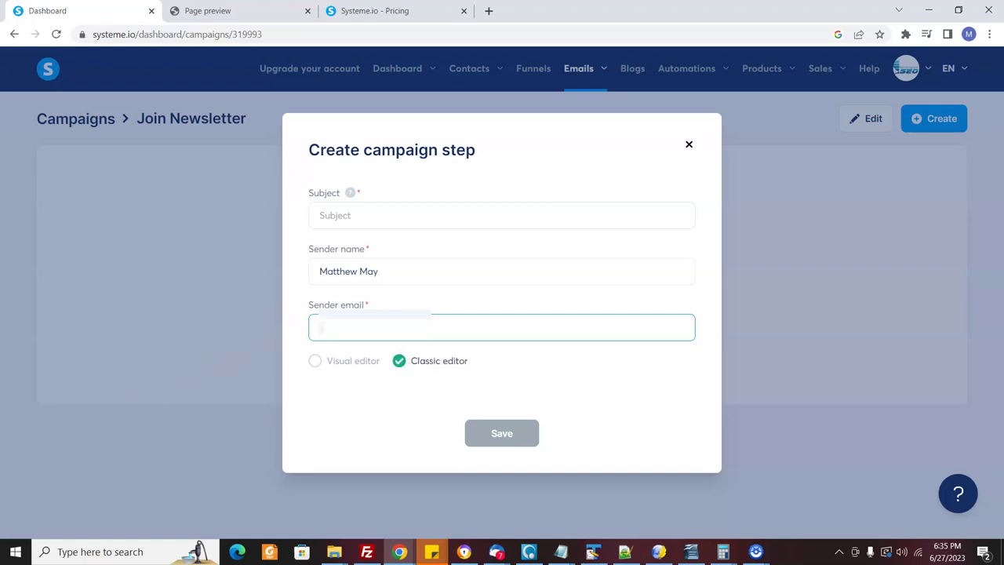
{"action": "key", "text": "ctrl+v"}
Set the email's subject to "Email 1 Download your software now here it is!" and save the campaign step with the Classic editor
{"action": "left_click", "coordinate": [343, 213]}
{"action": "type", "text": "Em"}
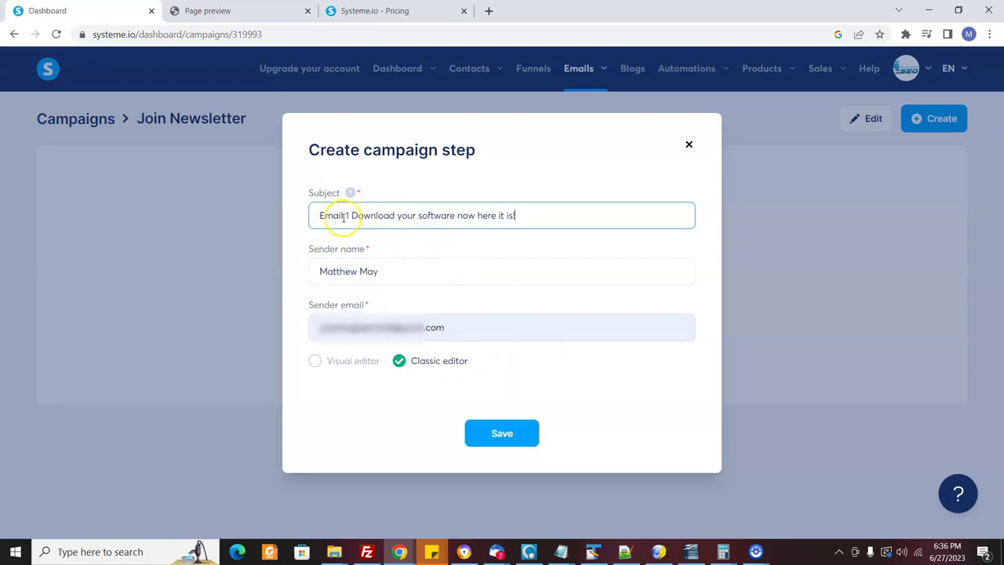
{"action": "left_click_drag", "start_coordinate": [352, 216], "coordinate": [312, 213]}
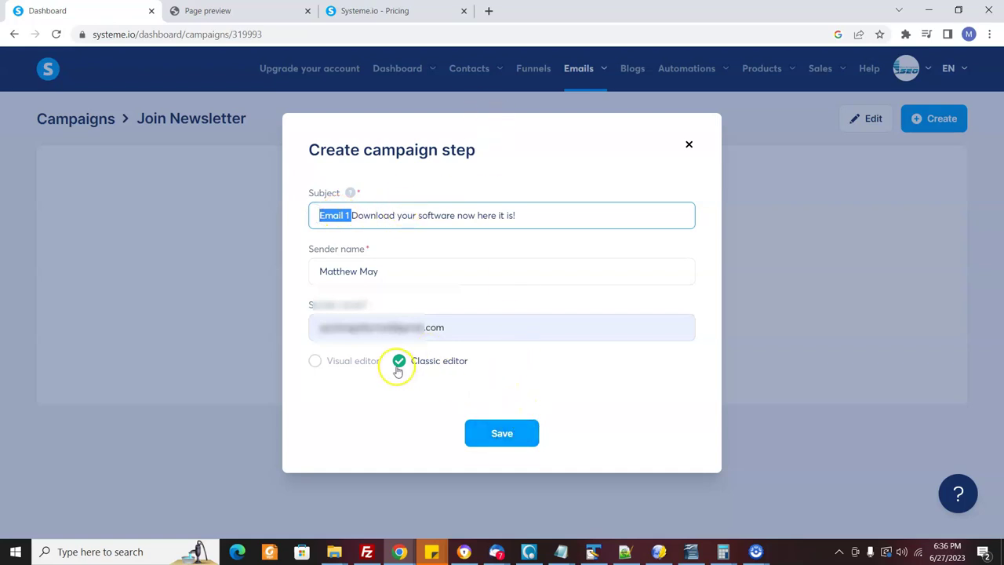
{"action": "left_click", "coordinate": [503, 432]}
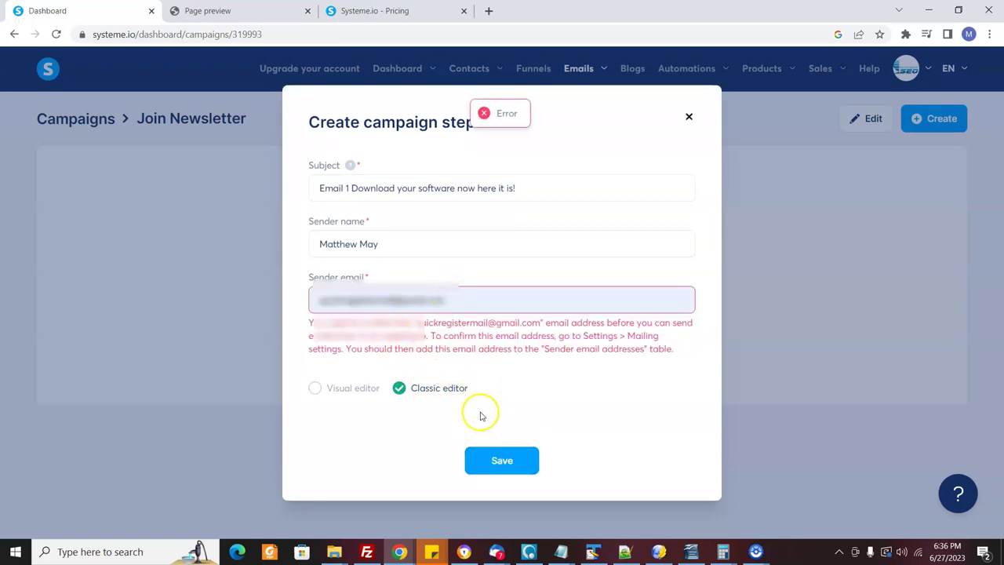
{"action": "left_click", "coordinate": [510, 463]}
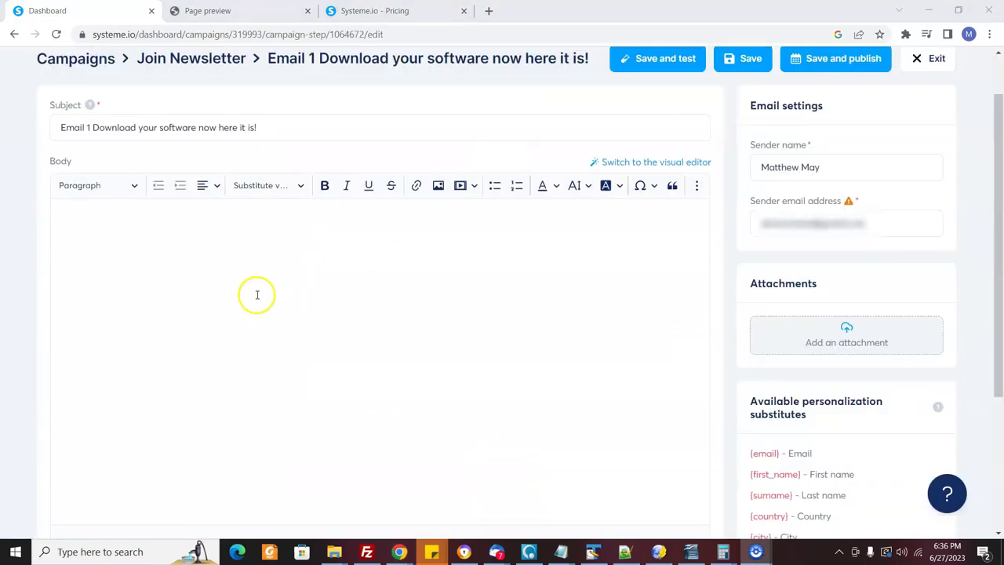
Copy the email's subject line into its body as the opening text
{"action": "left_click", "coordinate": [128, 228]}
{"action": "left_click_drag", "start_coordinate": [257, 128], "coordinate": [55, 144]}
{"action": "key", "text": "ctrl+c"}
{"action": "left_click", "coordinate": [113, 251]}
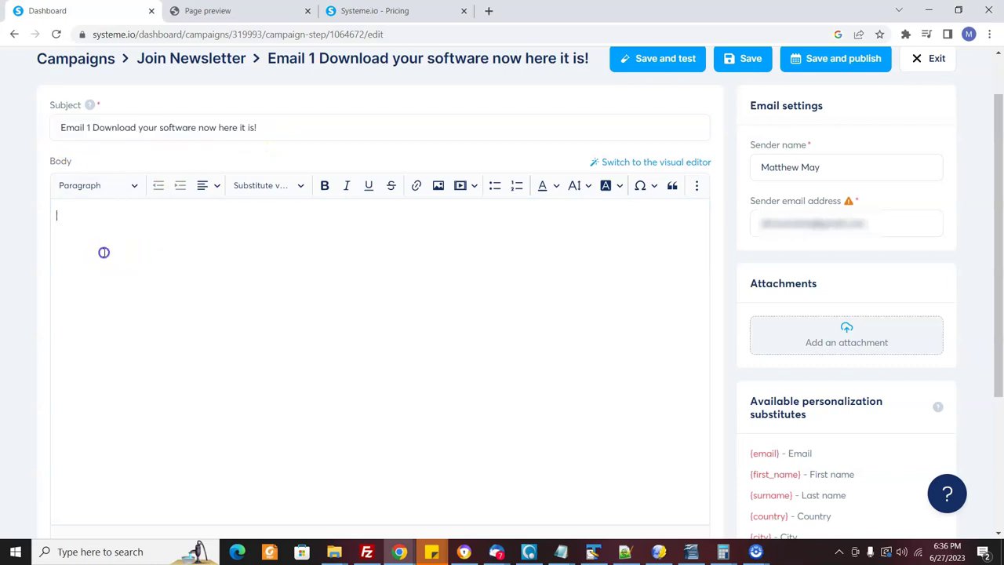
{"action": "key", "text": "ctrl+v"}
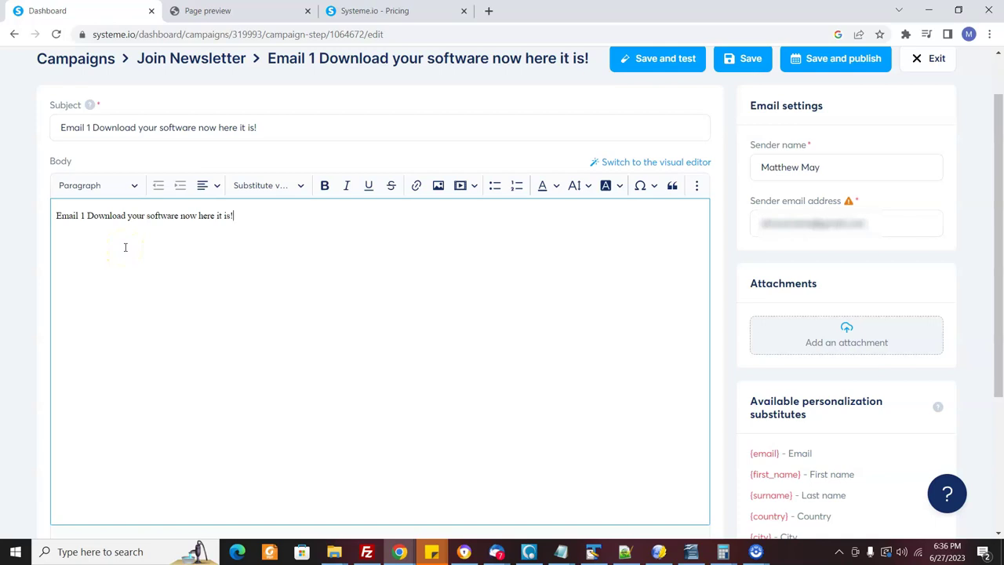
{"action": "left_click_drag", "start_coordinate": [293, 225], "coordinate": [32, 219]}
{"action": "left_click_drag", "start_coordinate": [271, 127], "coordinate": [74, 131]}
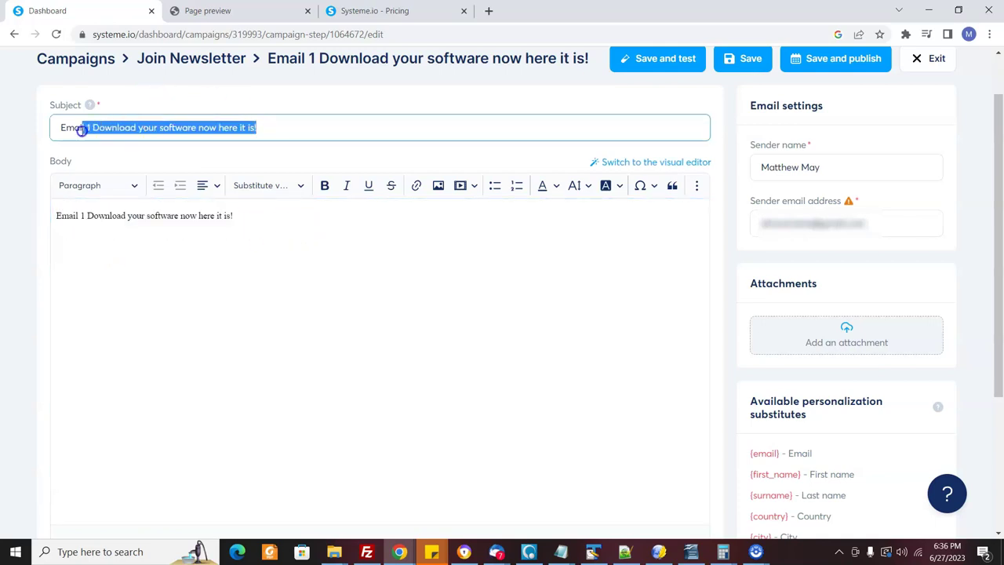
{"action": "left_click_drag", "start_coordinate": [254, 220], "coordinate": [32, 216]}
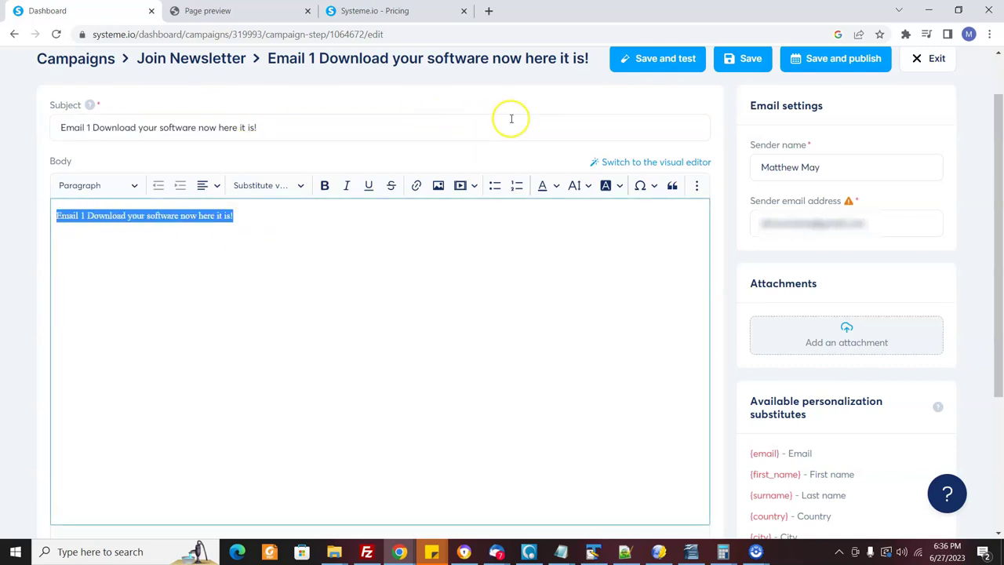
Publish and activate the first campaign email with its default delay of 0, and save it
{"action": "left_click", "coordinate": [835, 66]}
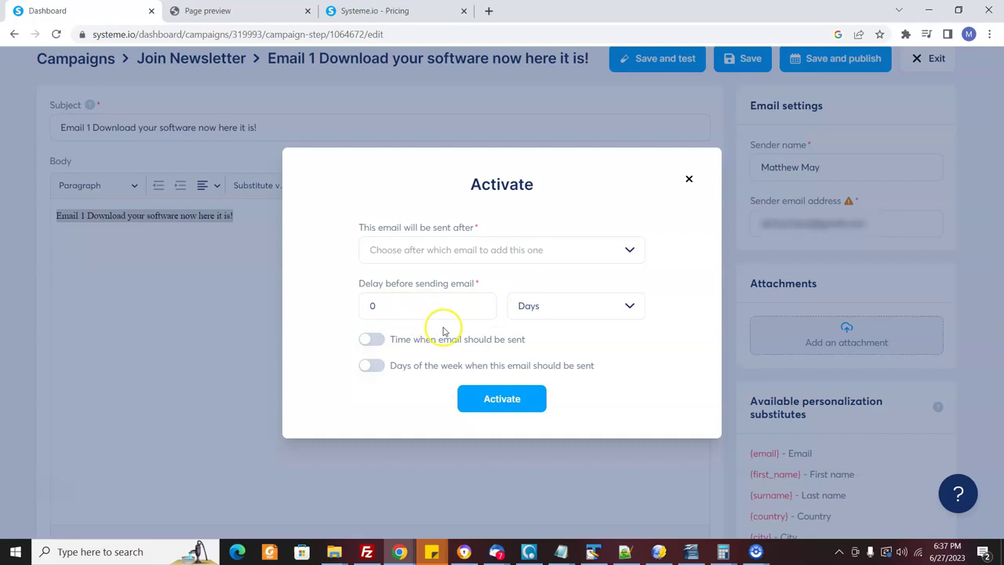
{"action": "left_click", "coordinate": [529, 398]}
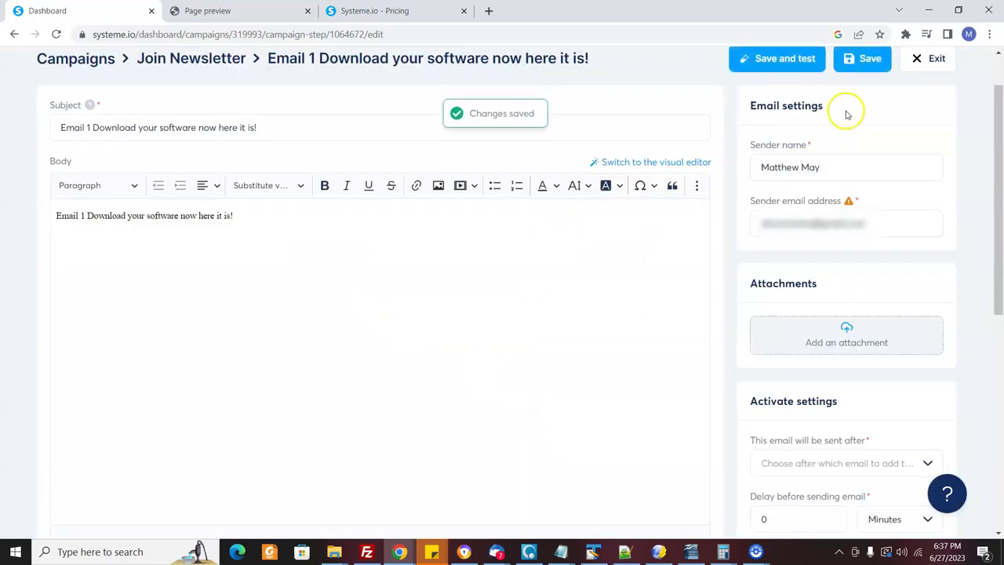
{"action": "left_click_drag", "start_coordinate": [990, 125], "coordinate": [990, 96]}
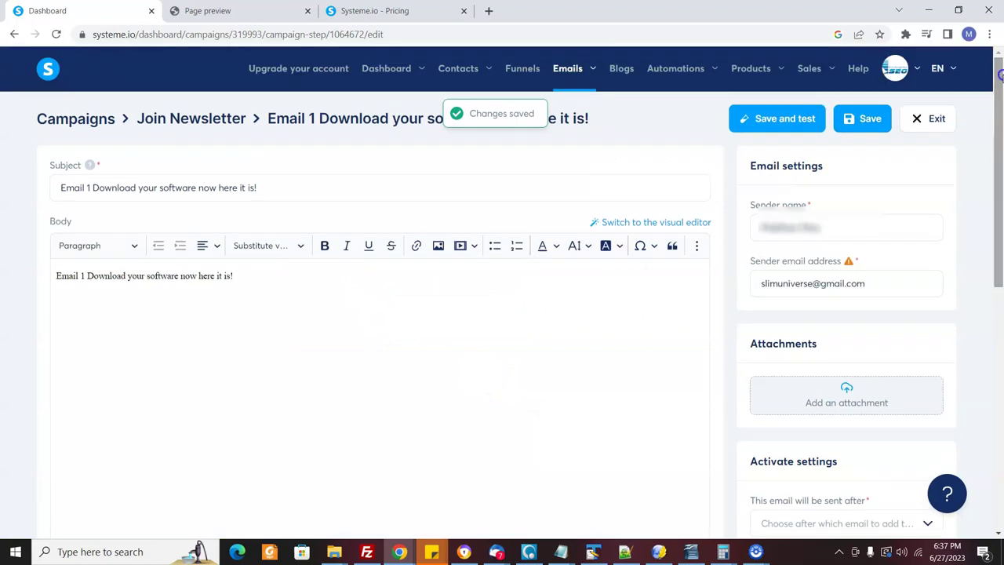
{"action": "left_click", "coordinate": [860, 122]}
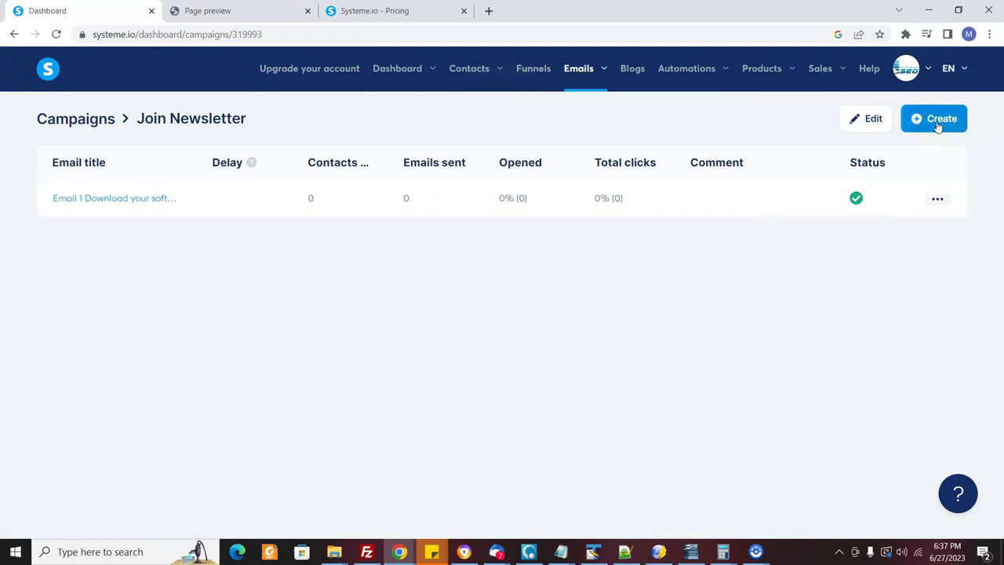
Create a second step in the Join Newsletter campaign with the subject "Email #2" and a replaced sender email address
{"action": "left_click", "coordinate": [938, 124]}
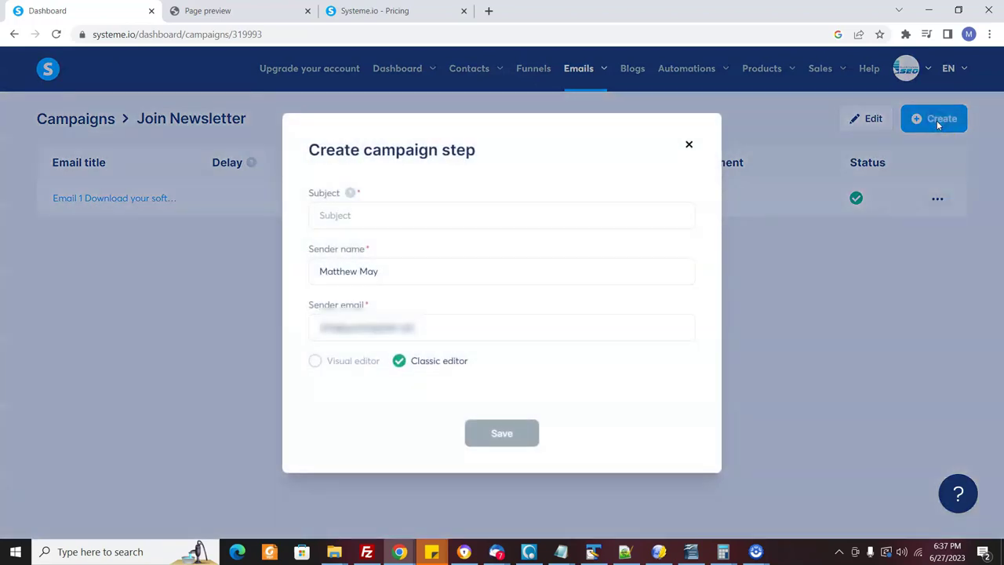
{"action": "left_click", "coordinate": [339, 212]}
{"action": "type", "text": "Email #2"}
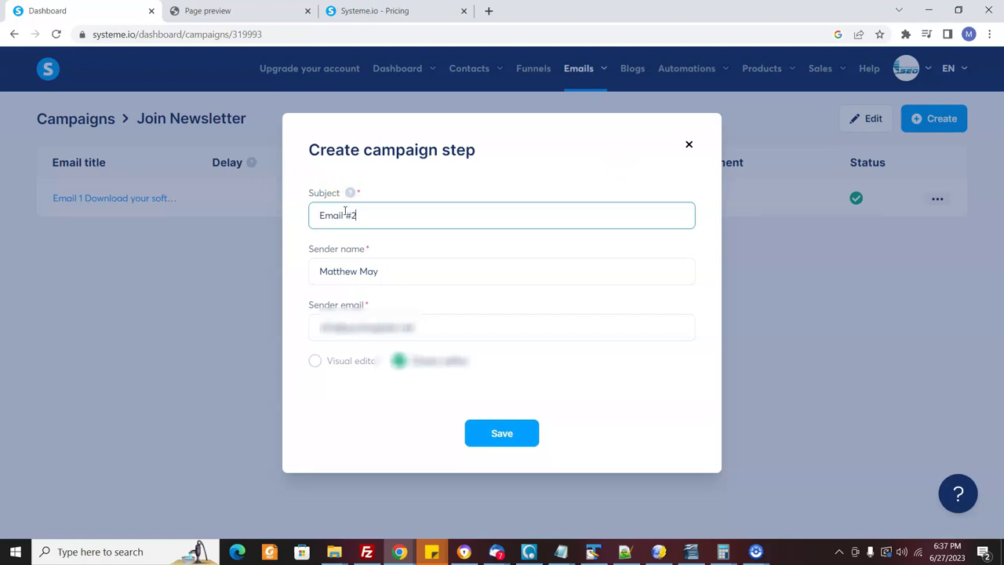
{"action": "triple_click", "coordinate": [438, 330]}
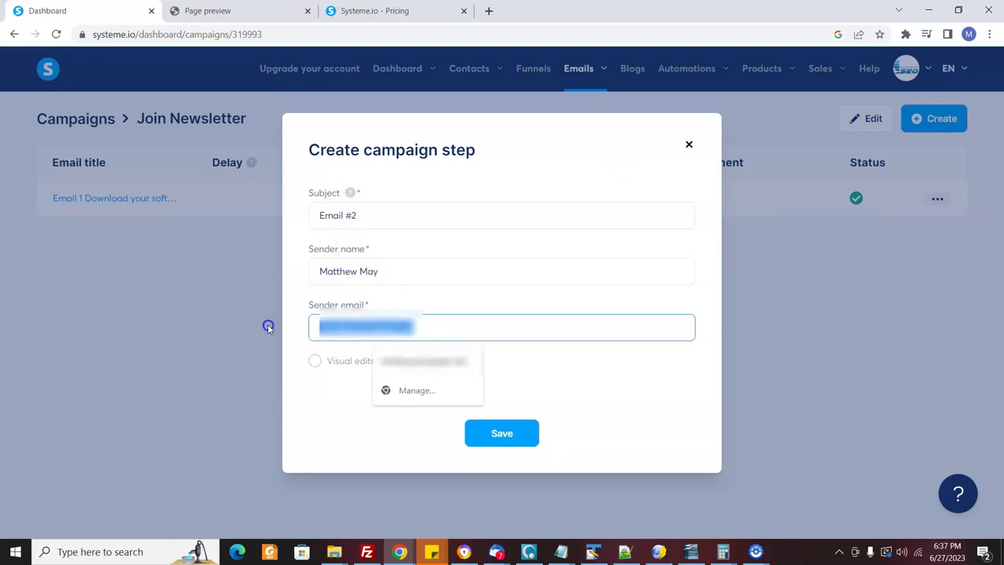
{"action": "key", "text": "BackSpace"}
{"action": "type", "text": "m"}
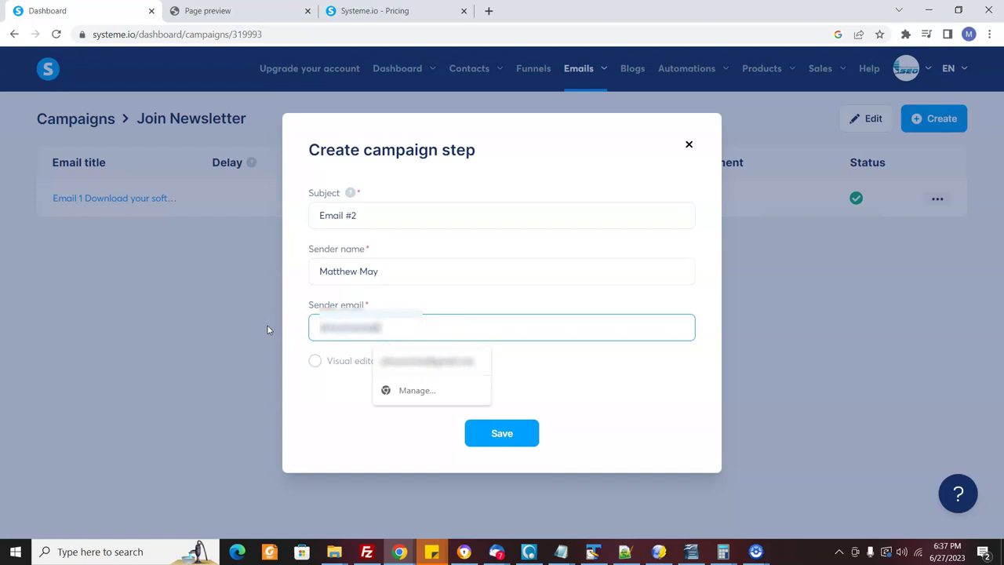
{"action": "left_click", "coordinate": [316, 385]}
{"action": "left_click", "coordinate": [494, 436]}
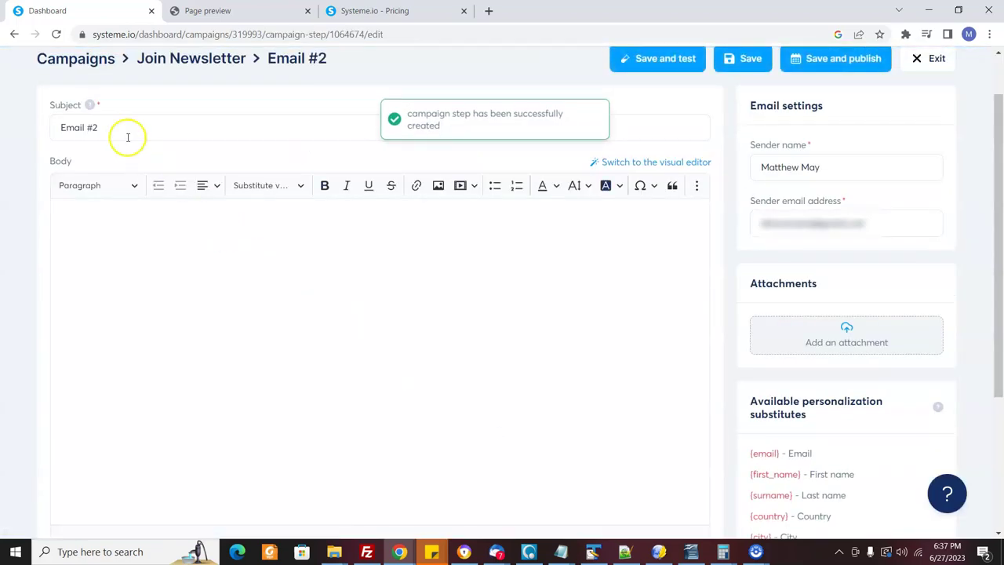
Copy the subject "Email #2" into the body of the second email
{"action": "left_click_drag", "start_coordinate": [128, 138], "coordinate": [48, 133]}
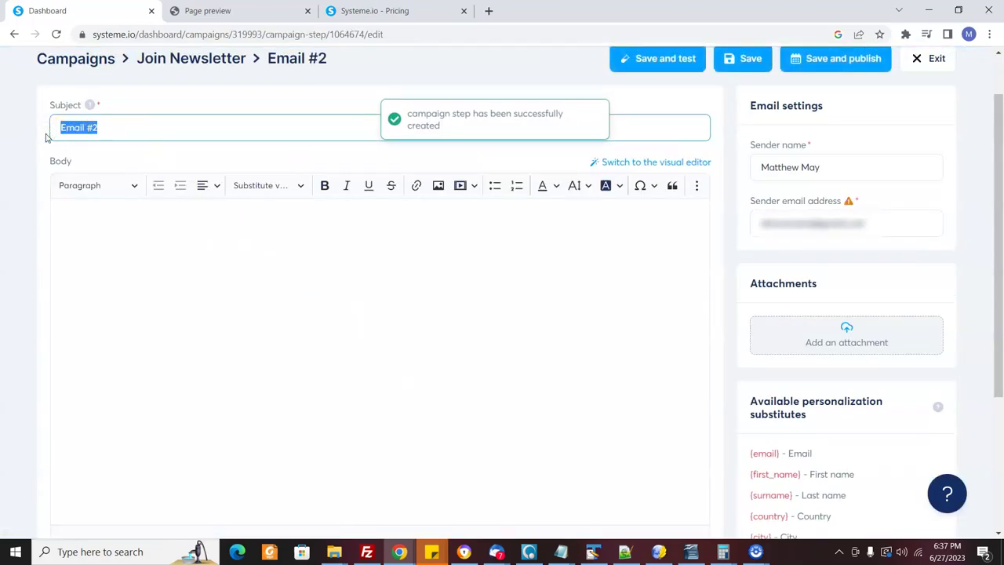
{"action": "key", "text": "ctrl+c"}
{"action": "left_click", "coordinate": [102, 257]}
{"action": "key", "text": "ctrl+v"}
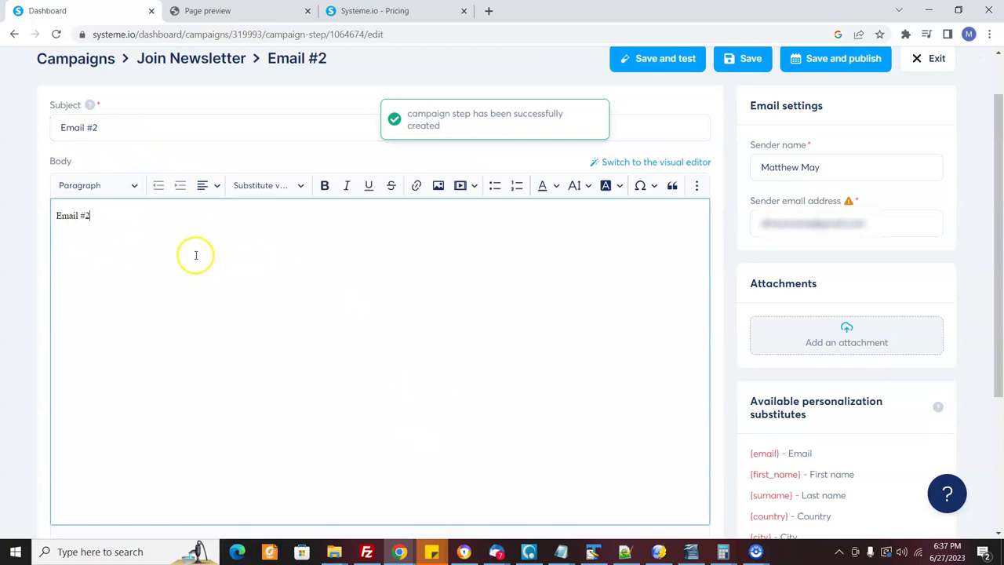
Start publishing Email #2 and schedule it to follow "Email 1 Download your software now here it is!"
{"action": "left_click", "coordinate": [833, 64]}
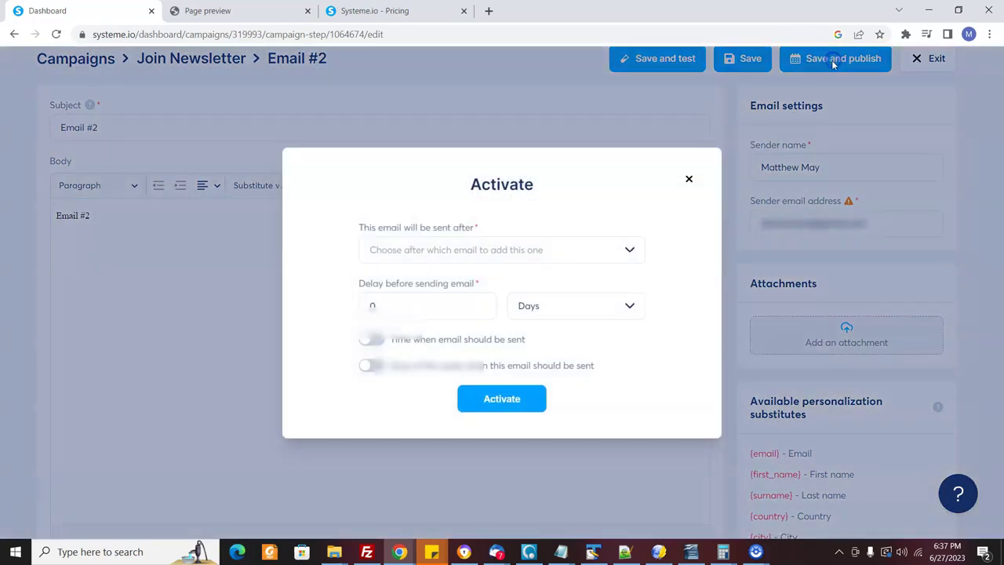
{"action": "left_click", "coordinate": [419, 250]}
{"action": "left_click", "coordinate": [340, 249]}
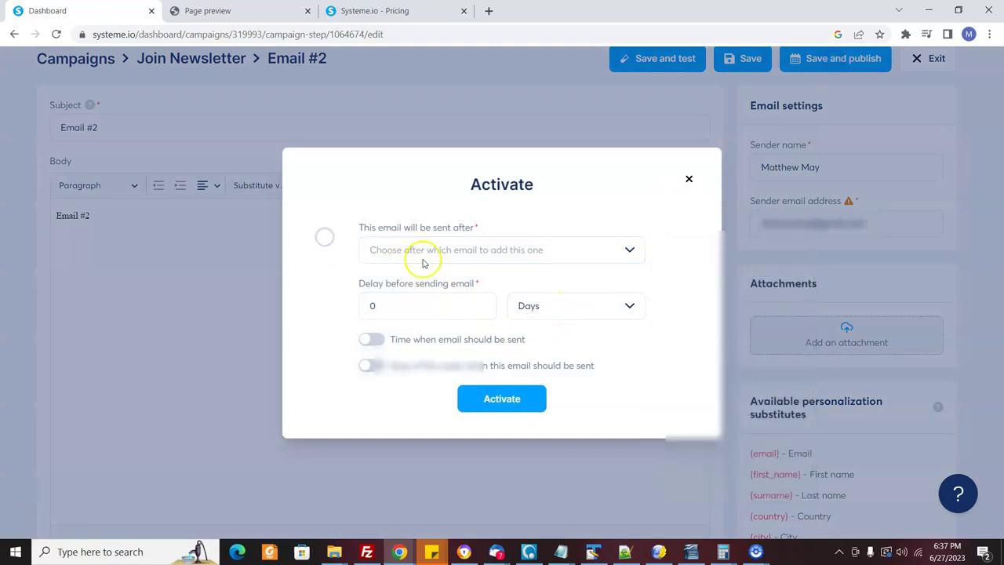
{"action": "left_click", "coordinate": [630, 251]}
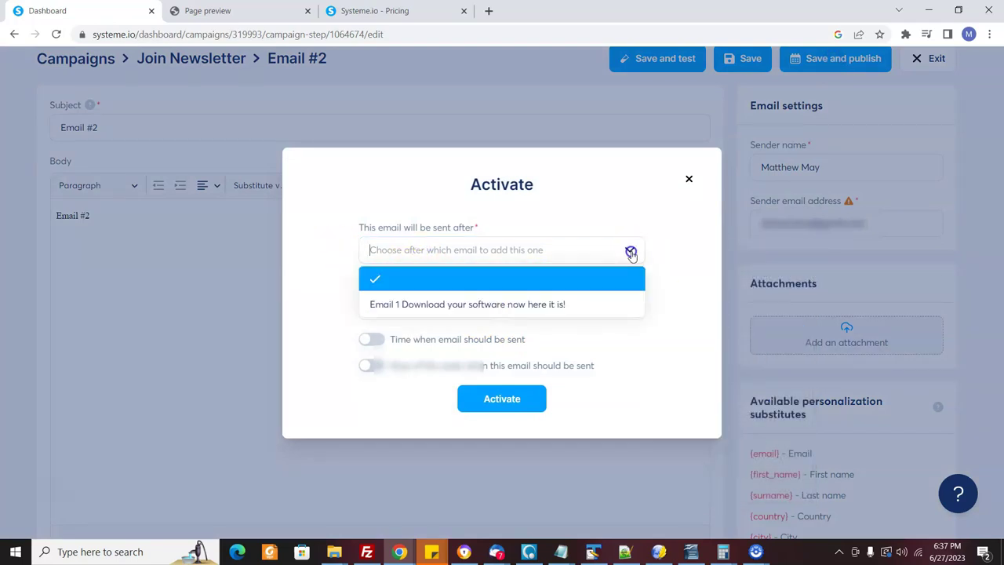
{"action": "left_click", "coordinate": [471, 303]}
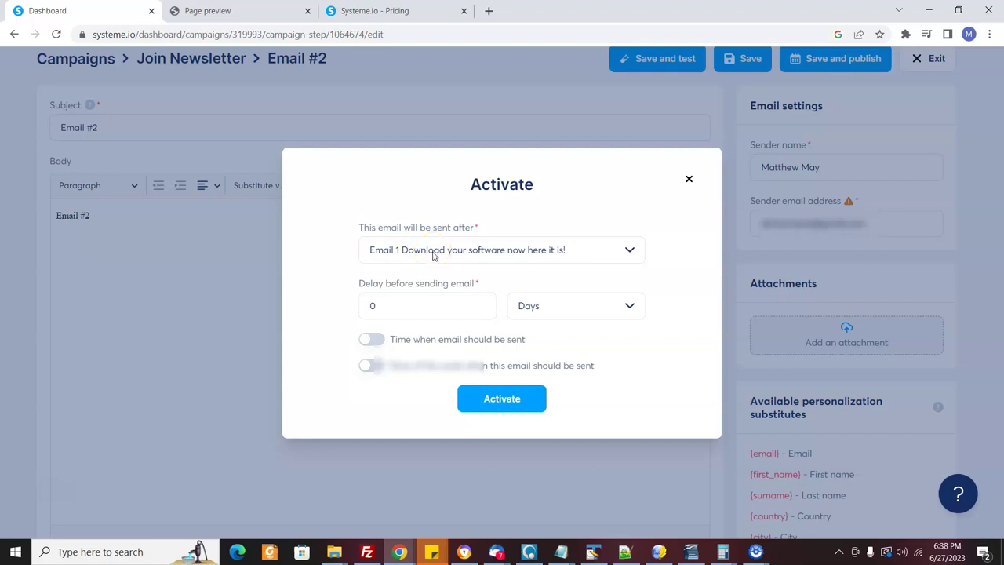
Set the delay before sending Email #2 to 4 days, activate the email and save it
{"action": "left_click", "coordinate": [387, 305]}
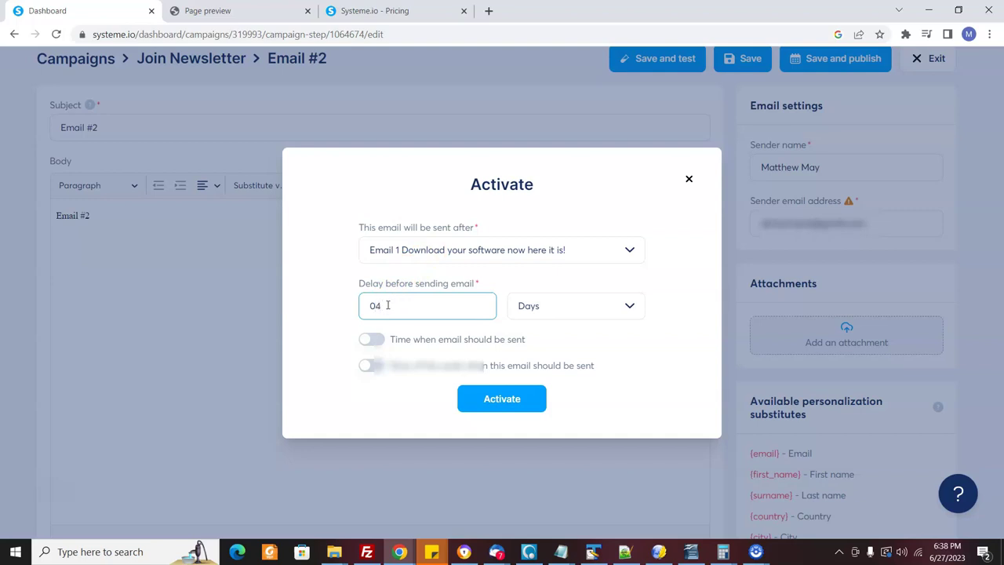
{"action": "type", "text": "4"}
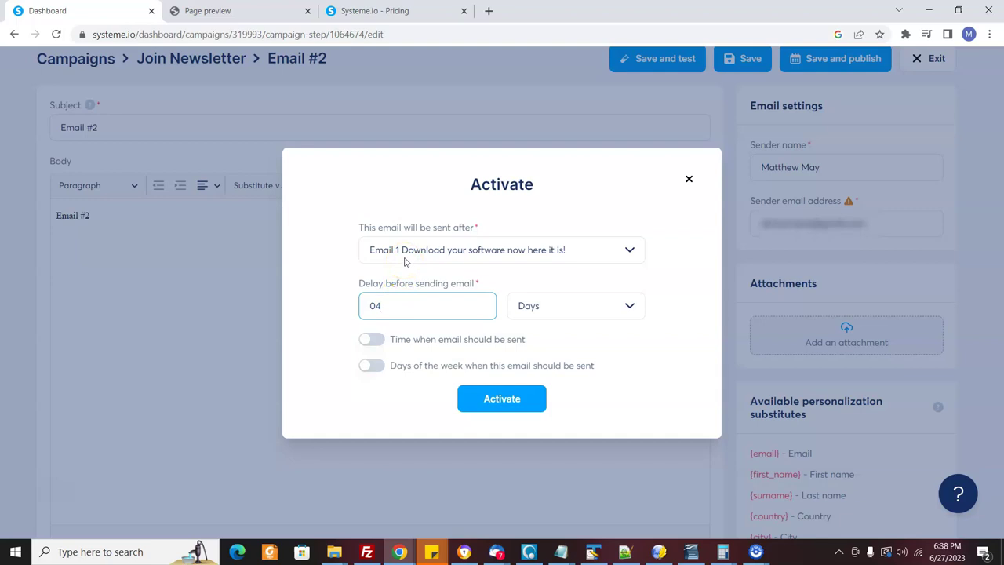
{"action": "left_click", "coordinate": [408, 259]}
{"action": "left_click", "coordinate": [502, 399]}
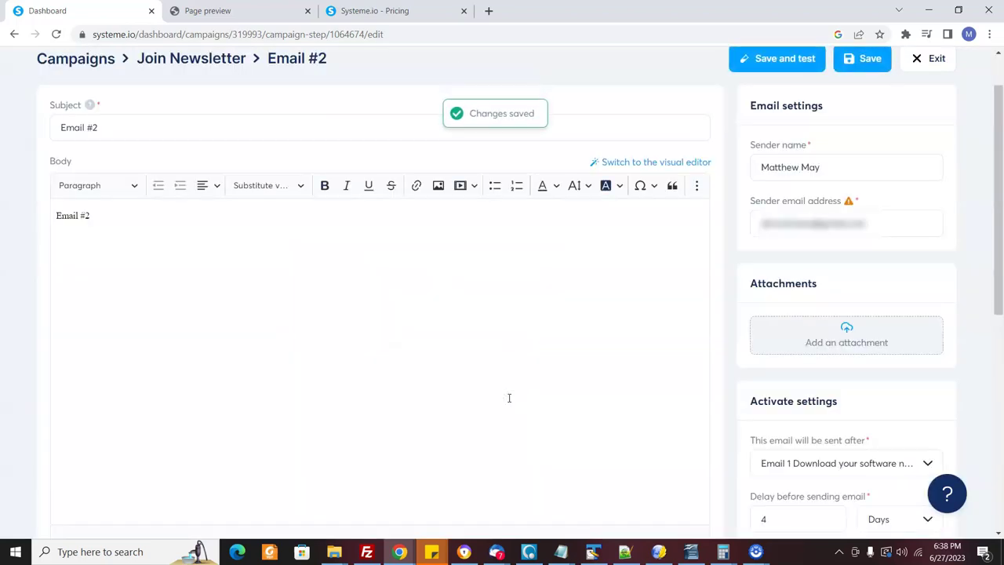
{"action": "left_click", "coordinate": [871, 61]}
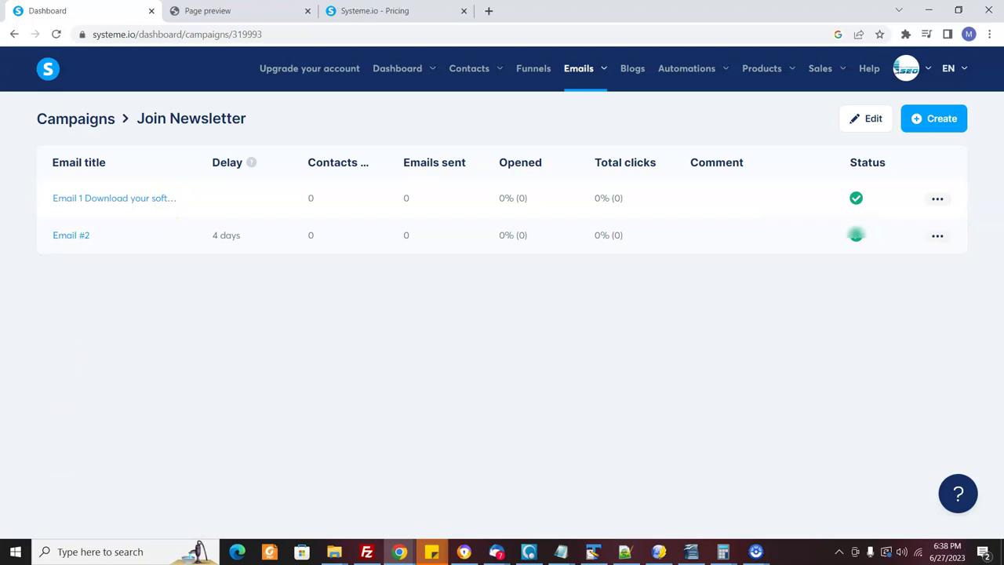
Start a new automation rule and add the "Funnel step form subscribed" trigger
{"action": "mouse_move", "coordinate": [726, 71]}
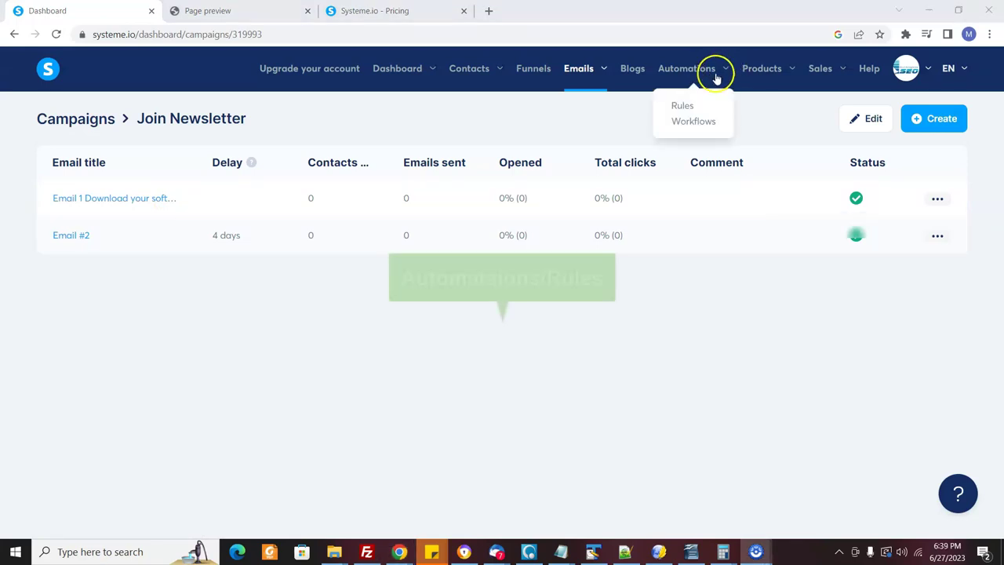
{"action": "left_click", "coordinate": [688, 106]}
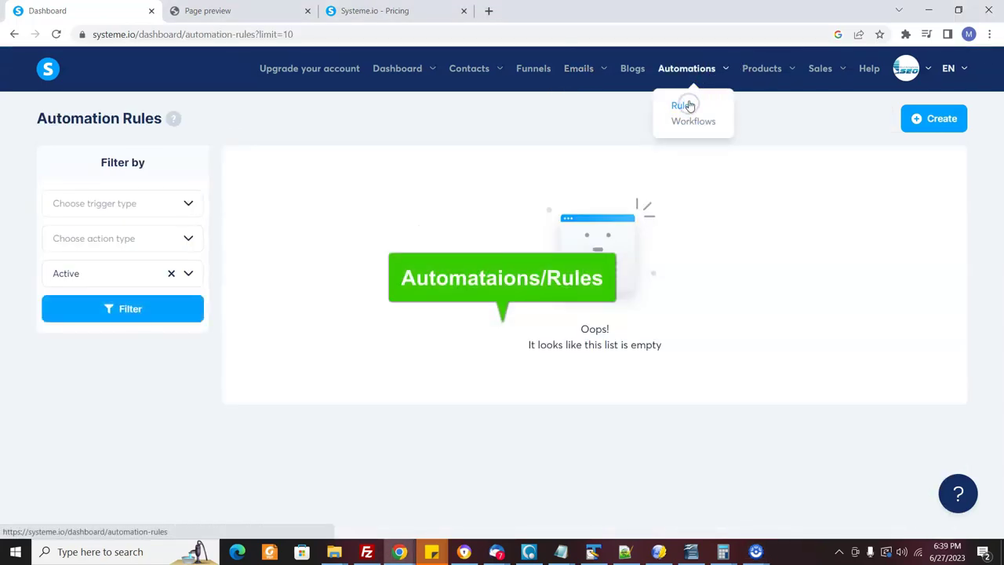
{"action": "left_click", "coordinate": [950, 126]}
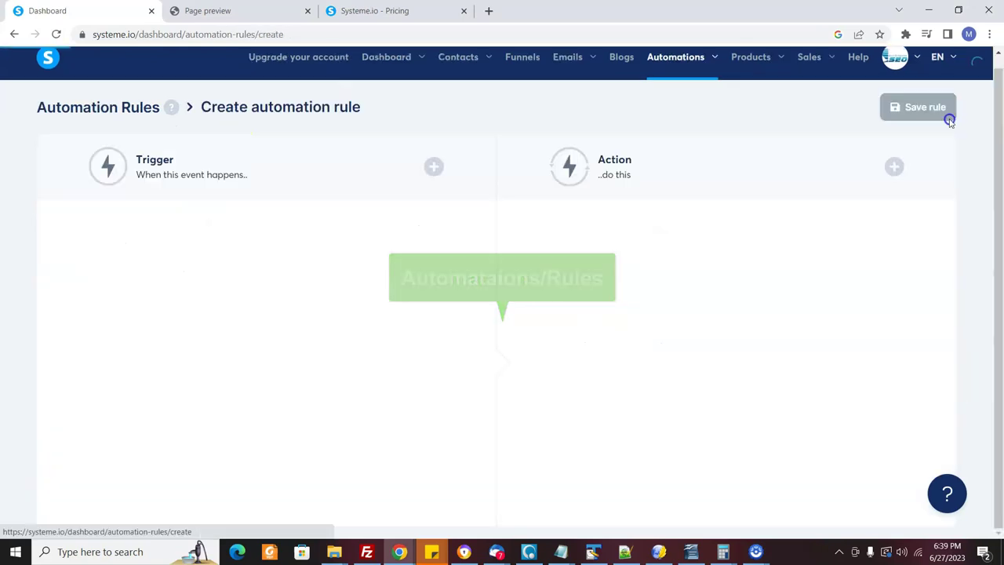
{"action": "left_click", "coordinate": [433, 167]}
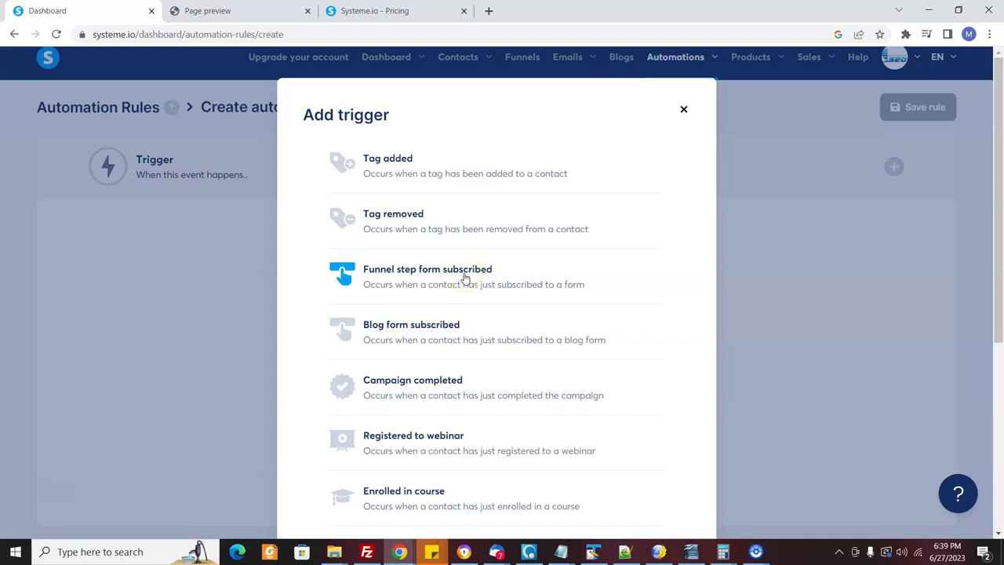
{"action": "left_click", "coordinate": [465, 275]}
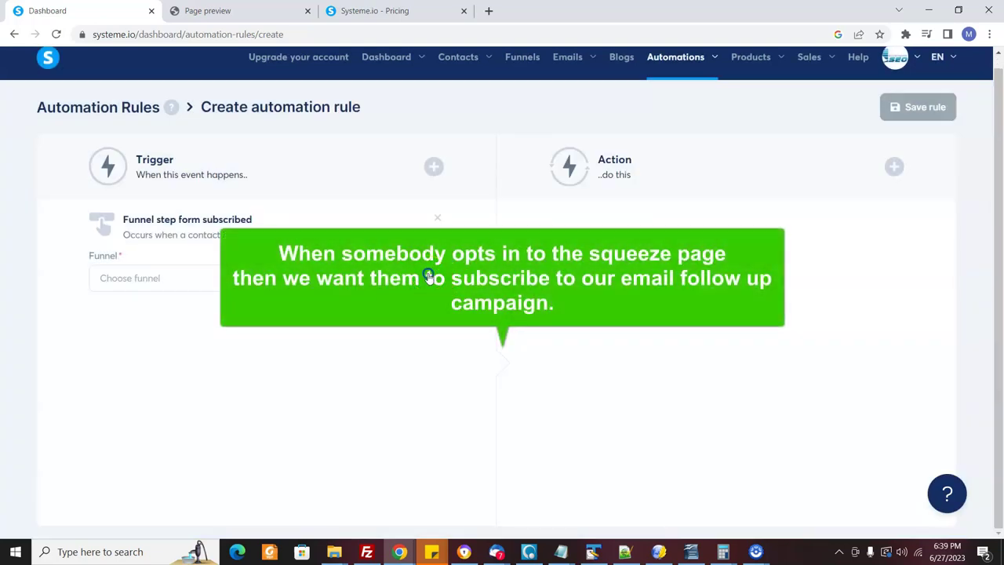
Set the trigger's funnel to Join Newsletter and its funnel step to Squeeze page
{"action": "left_click", "coordinate": [433, 278]}
{"action": "left_click", "coordinate": [181, 311]}
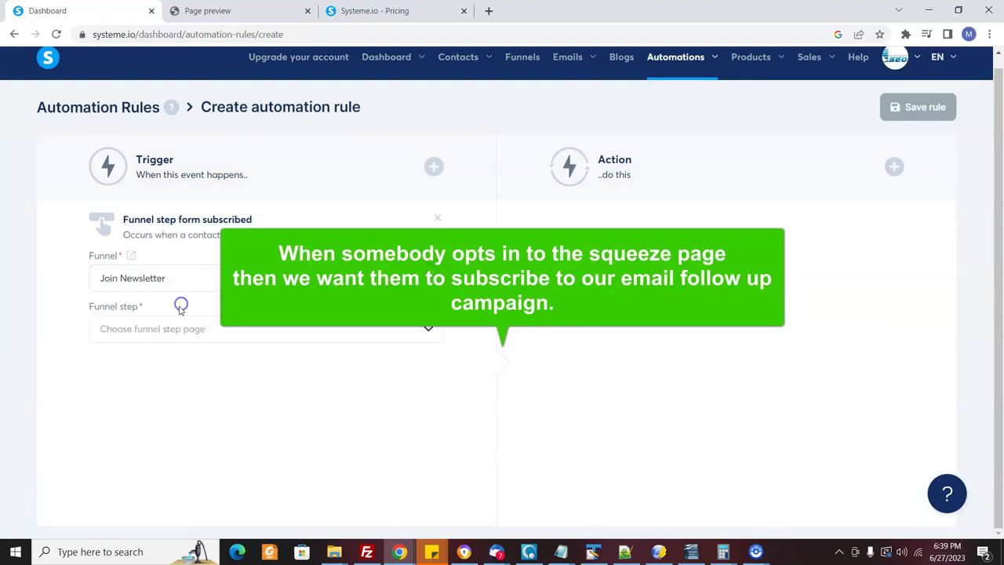
{"action": "left_click", "coordinate": [429, 333]}
{"action": "left_click", "coordinate": [146, 357]}
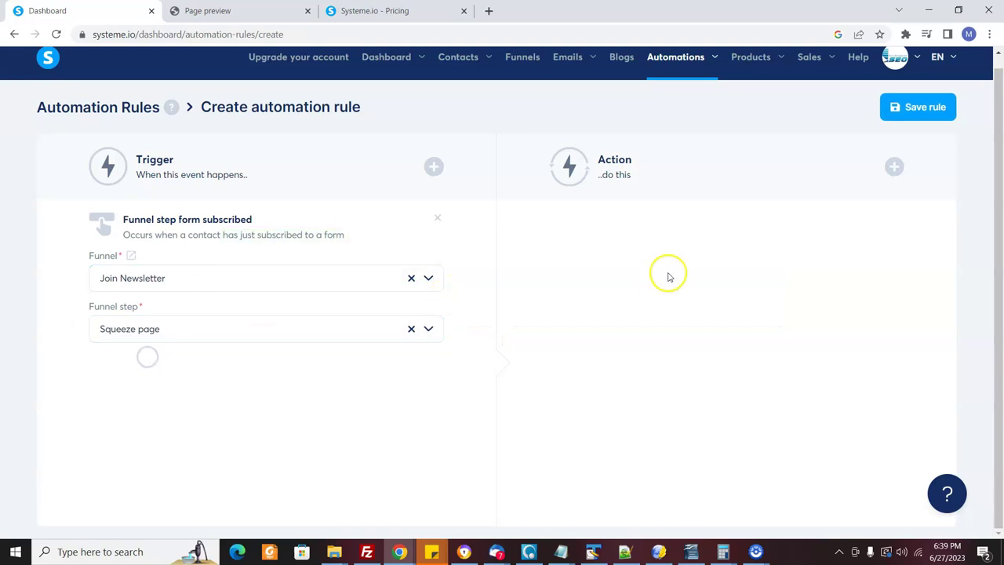
Add a "Subscribe to campaign" action for the Join Newsletter campaign and save the automation rule
{"action": "left_click", "coordinate": [894, 167]}
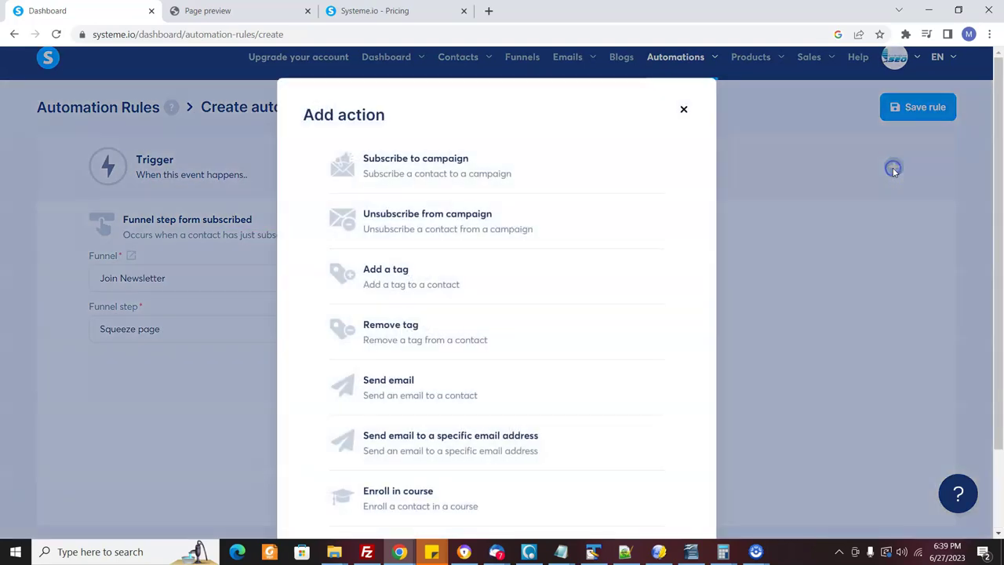
{"action": "left_click", "coordinate": [441, 171]}
{"action": "left_click", "coordinate": [596, 280]}
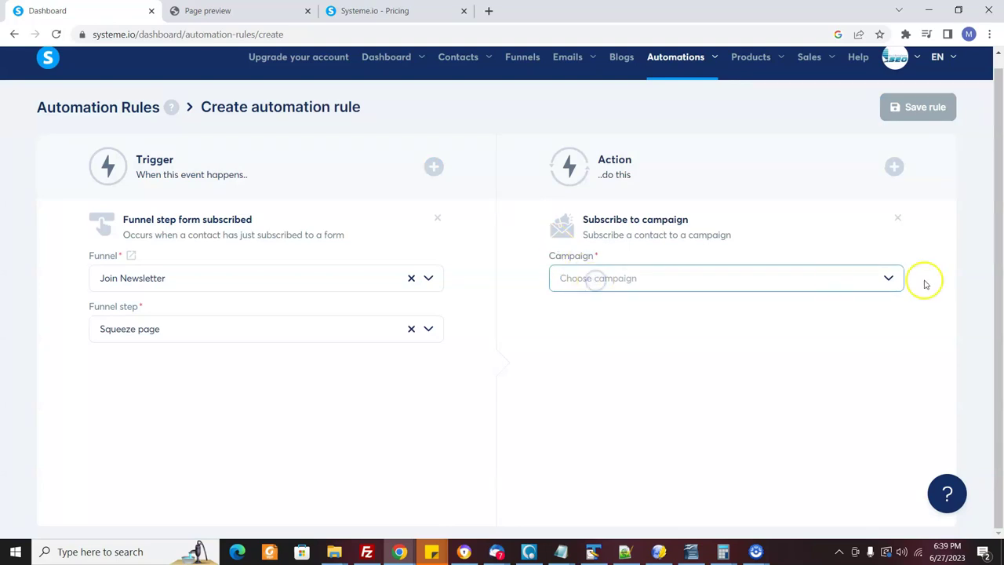
{"action": "left_click", "coordinate": [889, 278]}
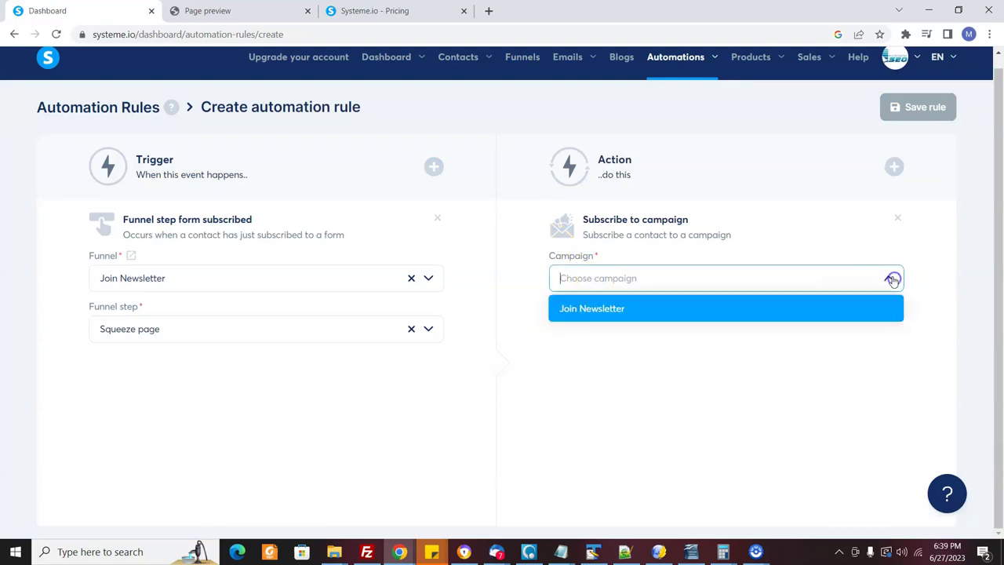
{"action": "left_click", "coordinate": [635, 308]}
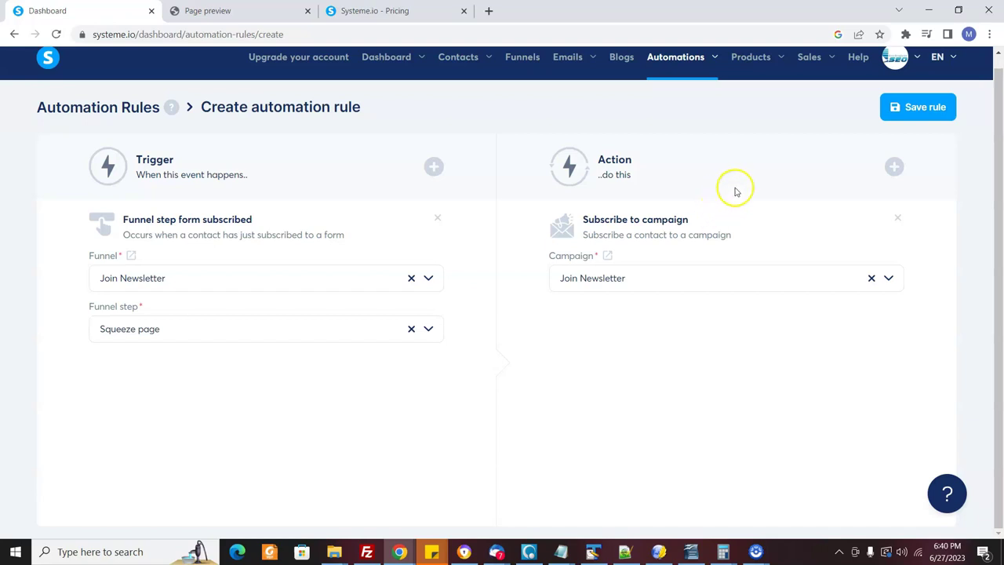
{"action": "left_click", "coordinate": [928, 109]}
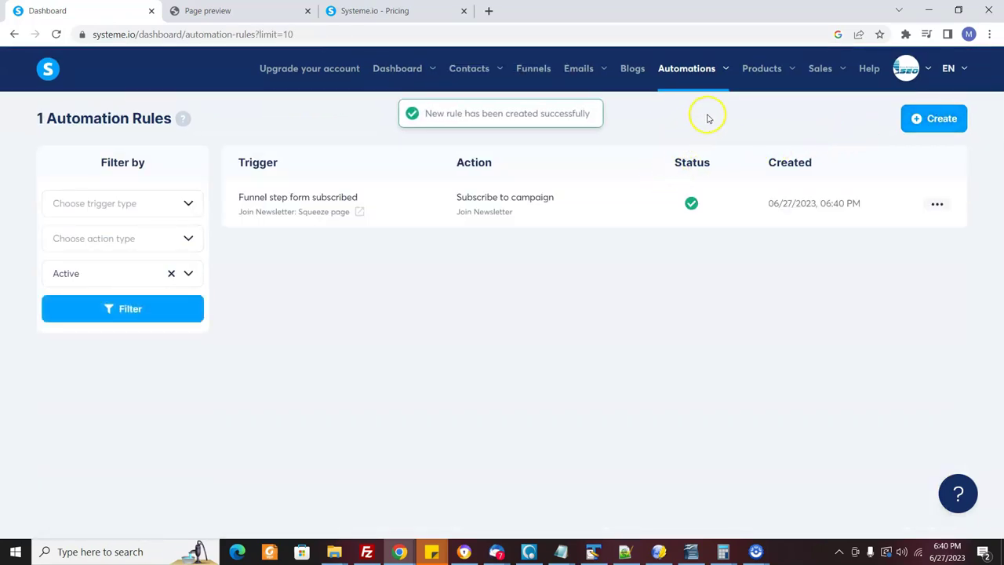
Start a second automation rule and give it the "Funnel step form subscribed" trigger
{"action": "mouse_move", "coordinate": [724, 69]}
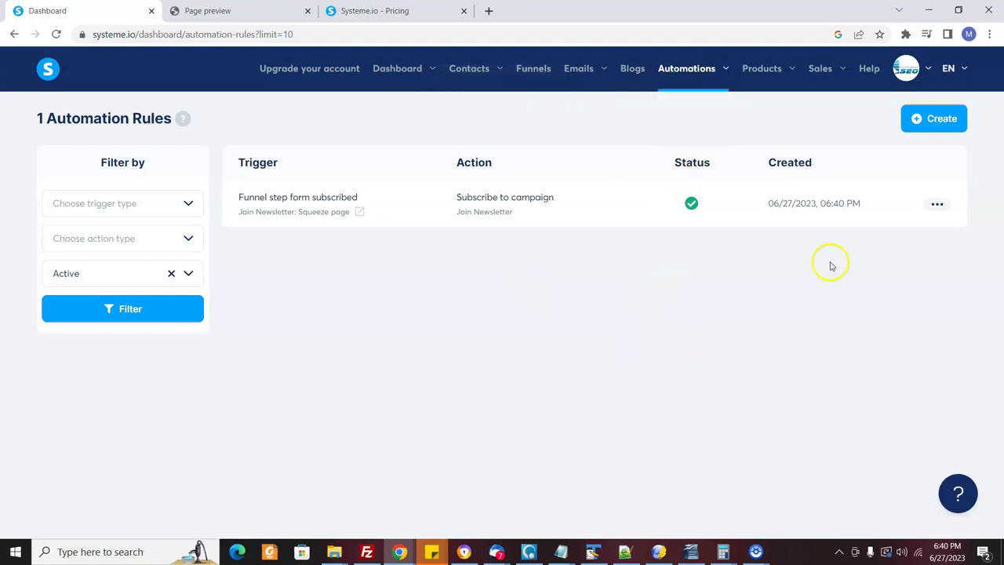
{"action": "left_click", "coordinate": [928, 119]}
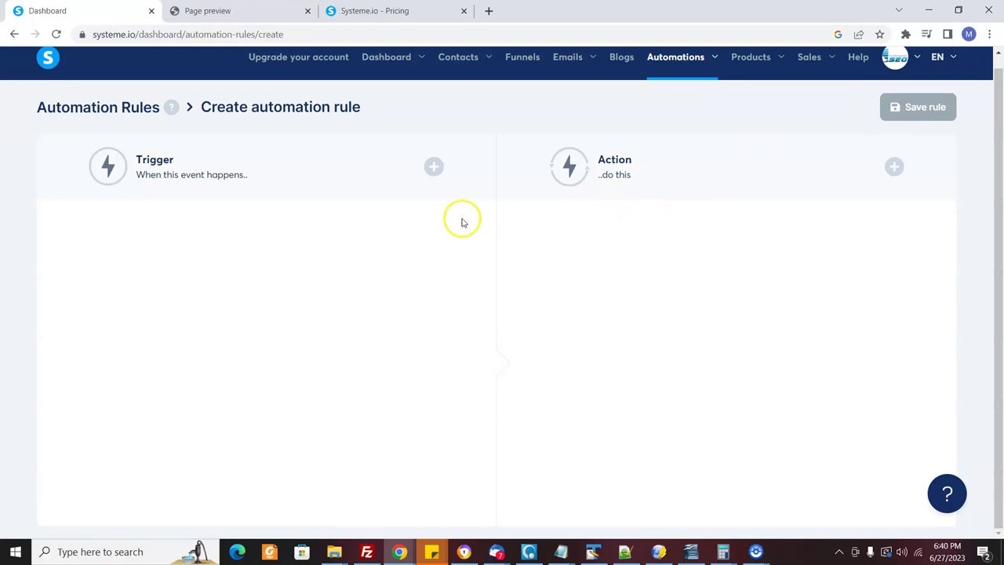
{"action": "left_click", "coordinate": [433, 166]}
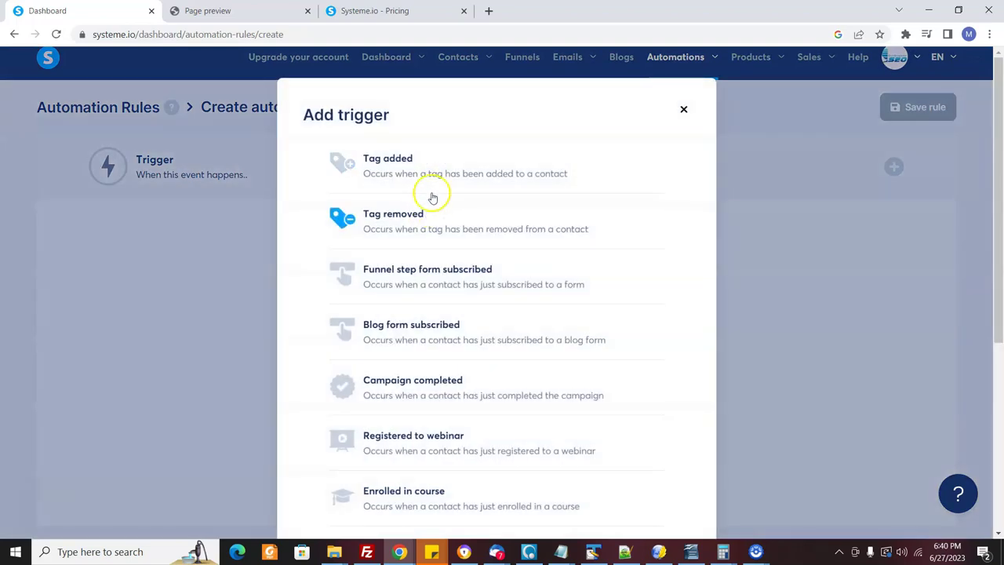
{"action": "left_click", "coordinate": [452, 271]}
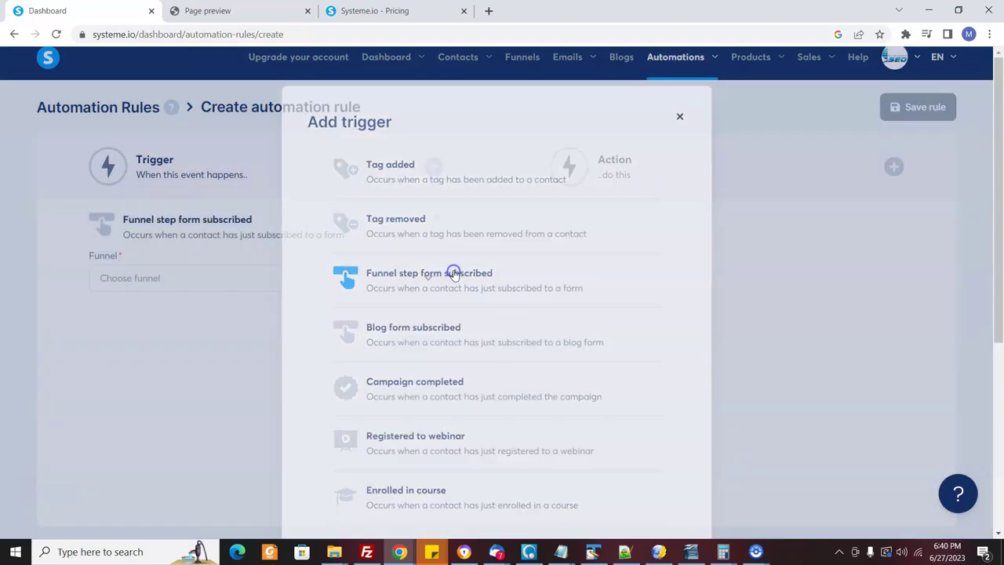
Point the second rule's trigger to the Join Newsletter funnel and its Squeeze page step
{"action": "left_click", "coordinate": [202, 286]}
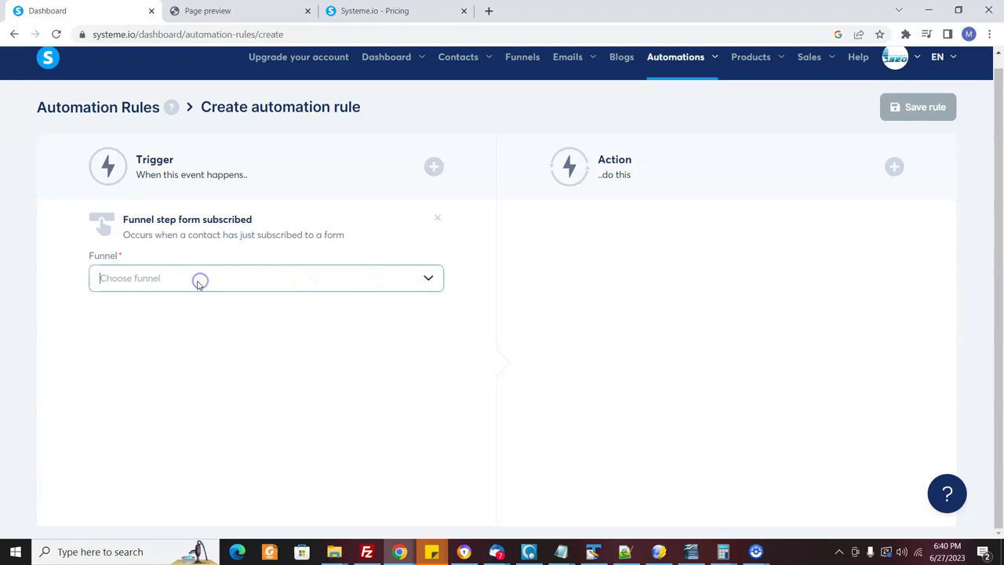
{"action": "left_click", "coordinate": [437, 284]}
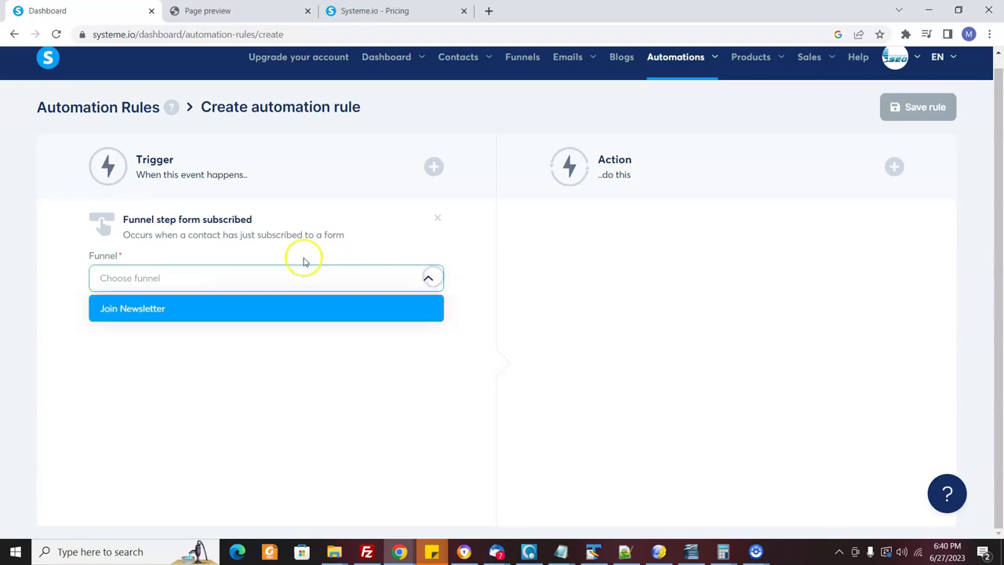
{"action": "left_click", "coordinate": [162, 306]}
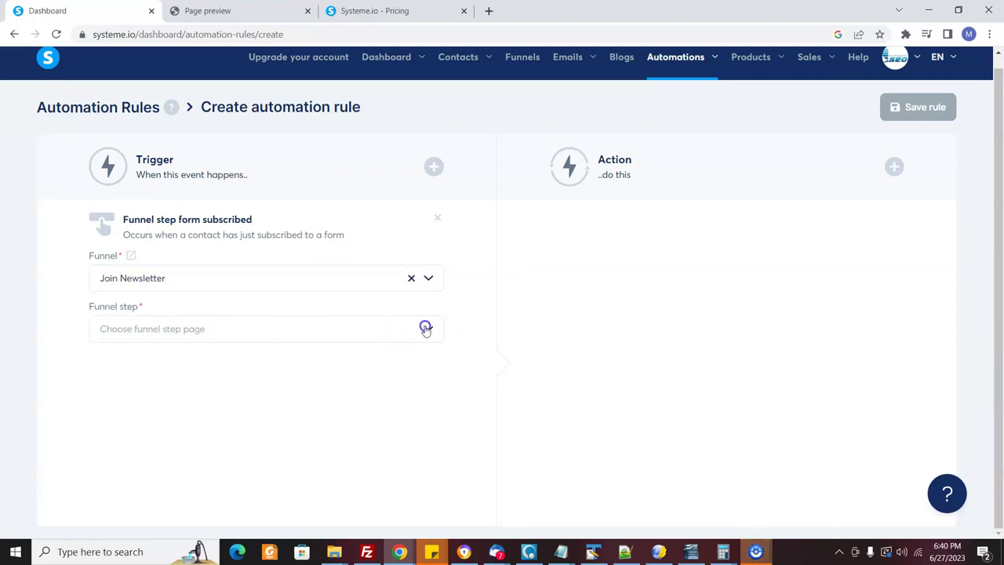
{"action": "left_click", "coordinate": [427, 329]}
{"action": "left_click", "coordinate": [129, 359]}
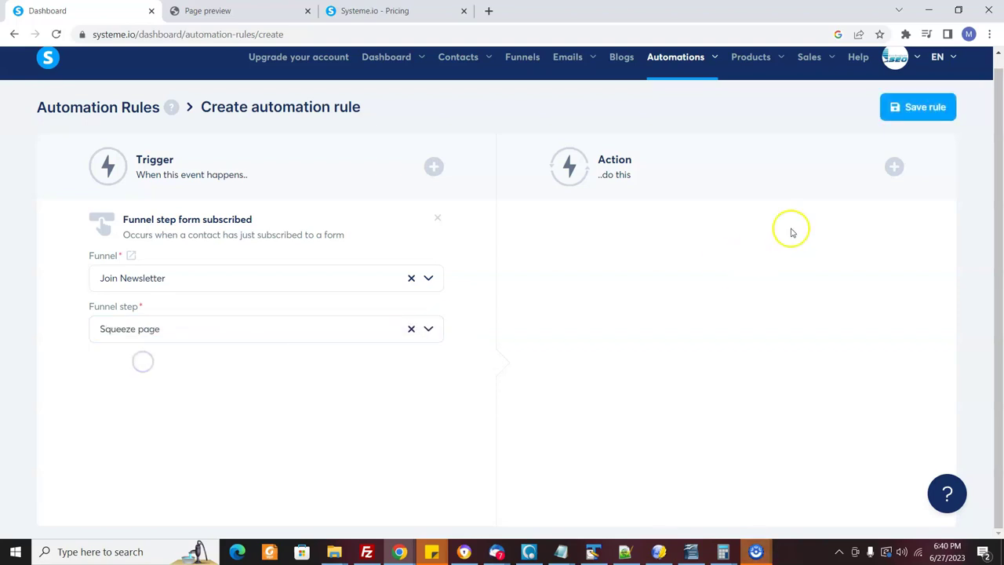
Give the second rule an "Add a tag" action and select the existing contact tag for it
{"action": "left_click", "coordinate": [895, 167]}
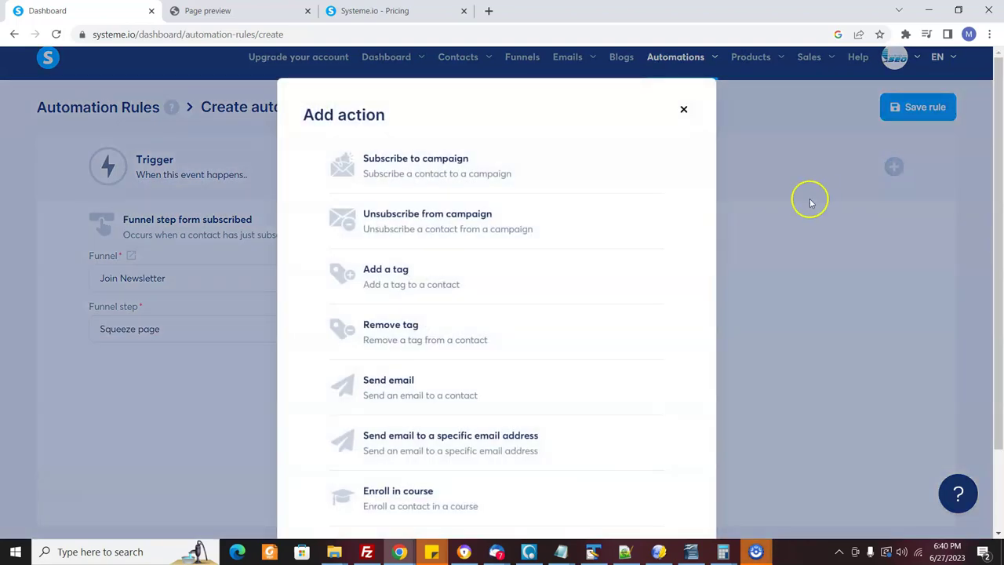
{"action": "left_click", "coordinate": [395, 284]}
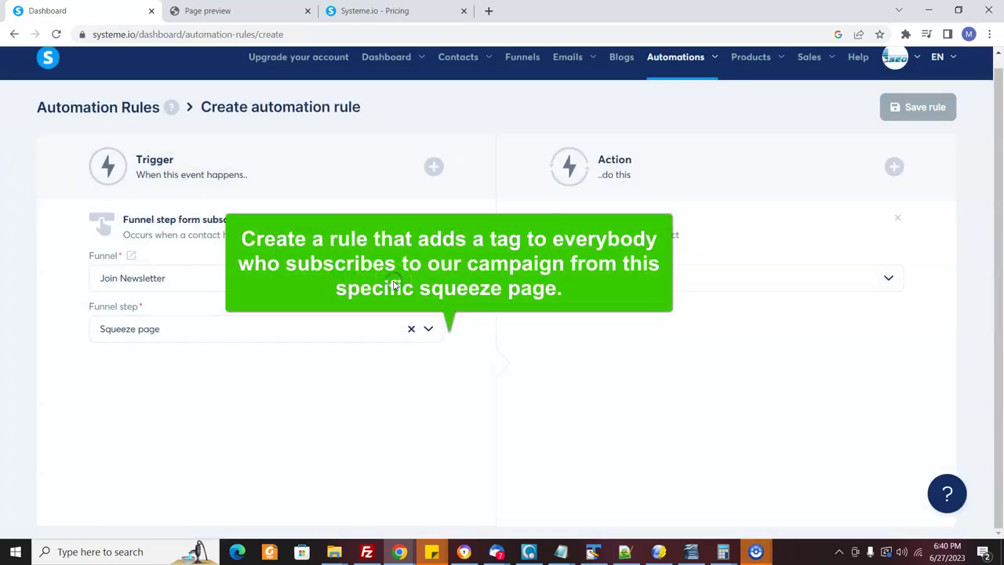
{"action": "left_click", "coordinate": [891, 278]}
{"action": "left_click", "coordinate": [586, 309]}
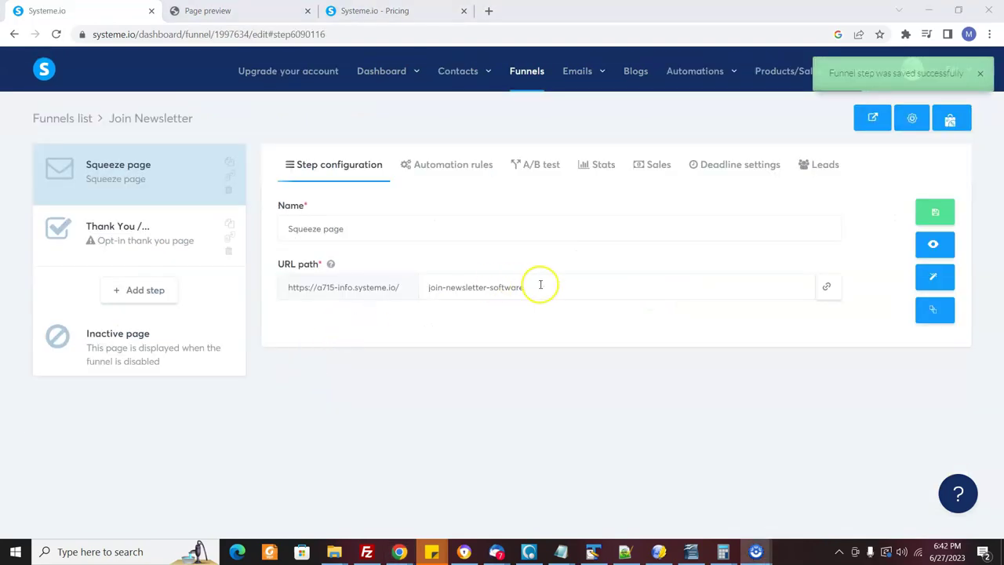
Examine the squeeze page's "join-newsletter-software" URL path and its full address on the published page
{"action": "left_click", "coordinate": [545, 286]}
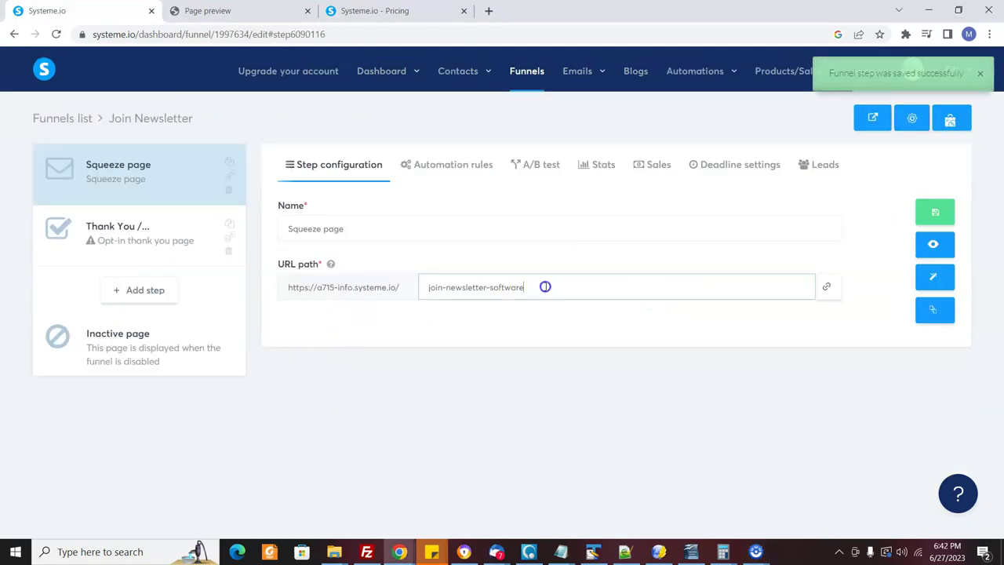
{"action": "left_click_drag", "start_coordinate": [544, 286], "coordinate": [427, 287]}
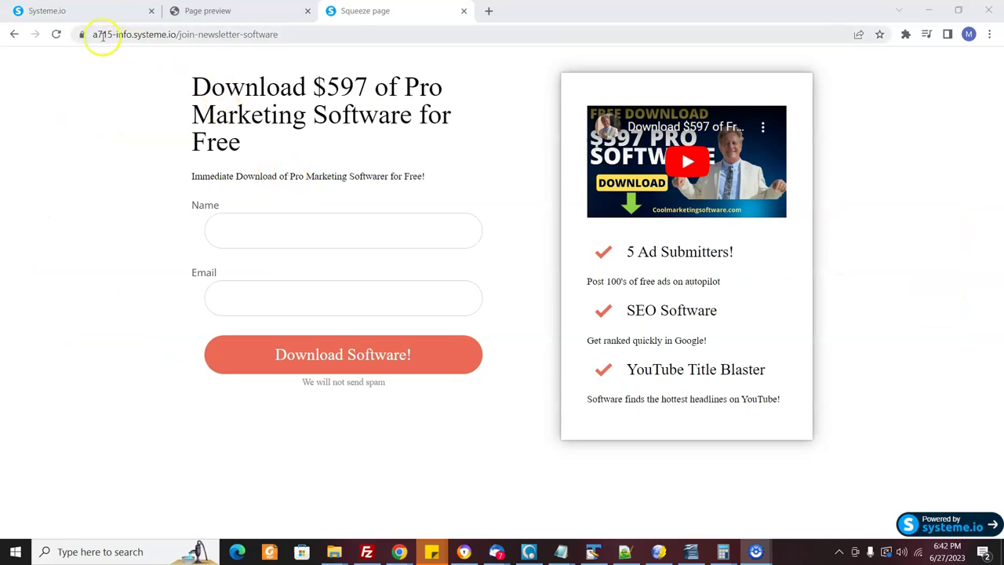
{"action": "left_click_drag", "start_coordinate": [94, 35], "coordinate": [192, 55]}
{"action": "left_click", "coordinate": [304, 37]}
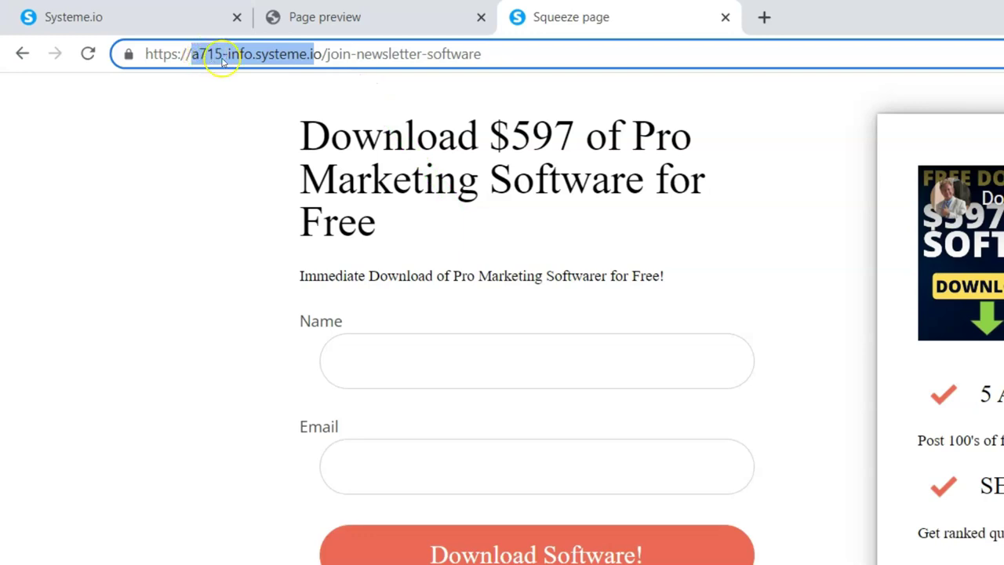
{"action": "left_click", "coordinate": [320, 53]}
{"action": "left_click_drag", "start_coordinate": [482, 57], "coordinate": [150, 62]}
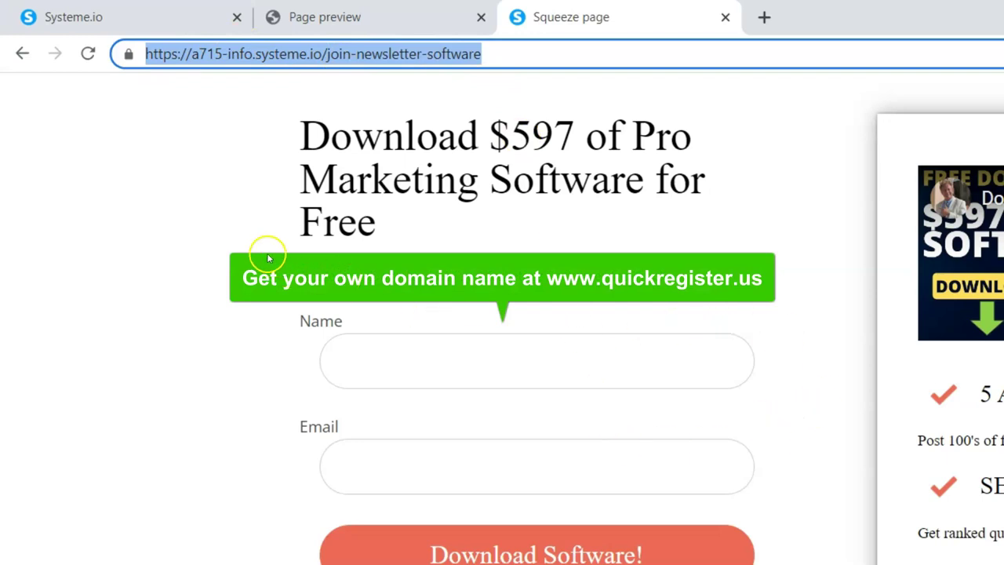
{"action": "left_click", "coordinate": [497, 60]}
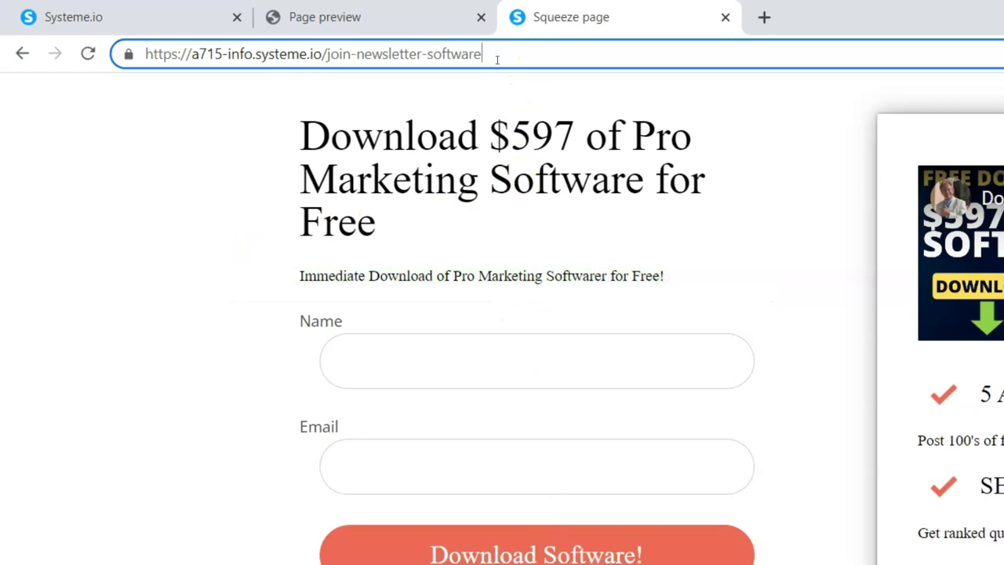
{"action": "left_click_drag", "start_coordinate": [497, 60], "coordinate": [123, 60]}
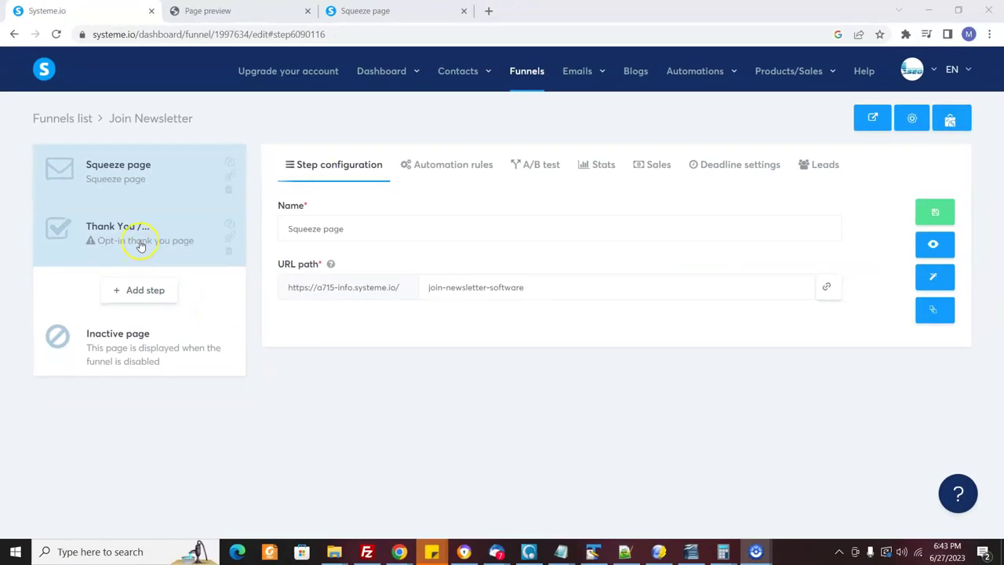
Apply the "Thank You! Check your email for more details" template with the red "Yes, Check it Now!" button to the thank you step
{"action": "left_click", "coordinate": [140, 245]}
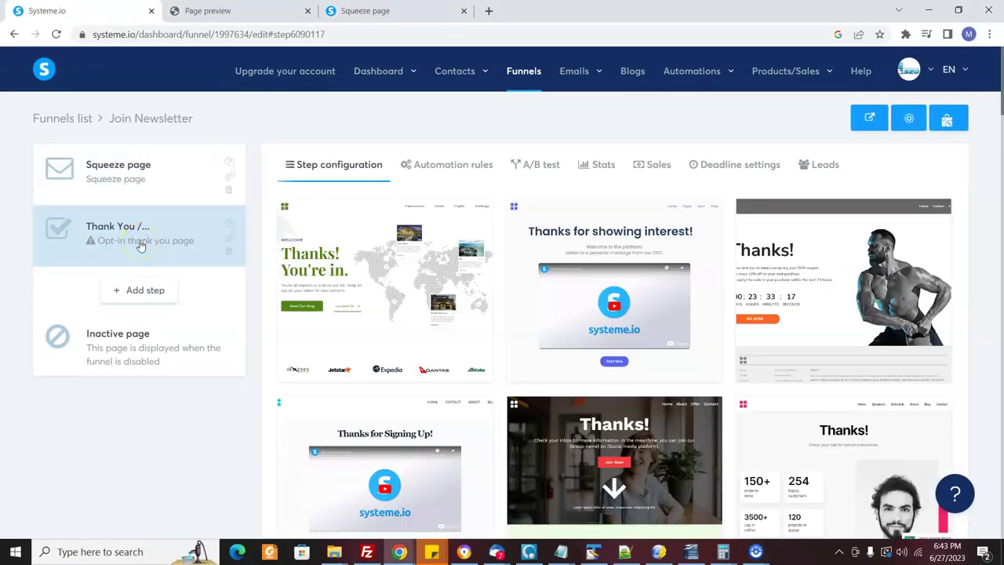
{"action": "left_click_drag", "start_coordinate": [1000, 88], "coordinate": [991, 220]}
{"action": "right_click", "coordinate": [1000, 96]}
{"action": "key", "text": "Escape"}
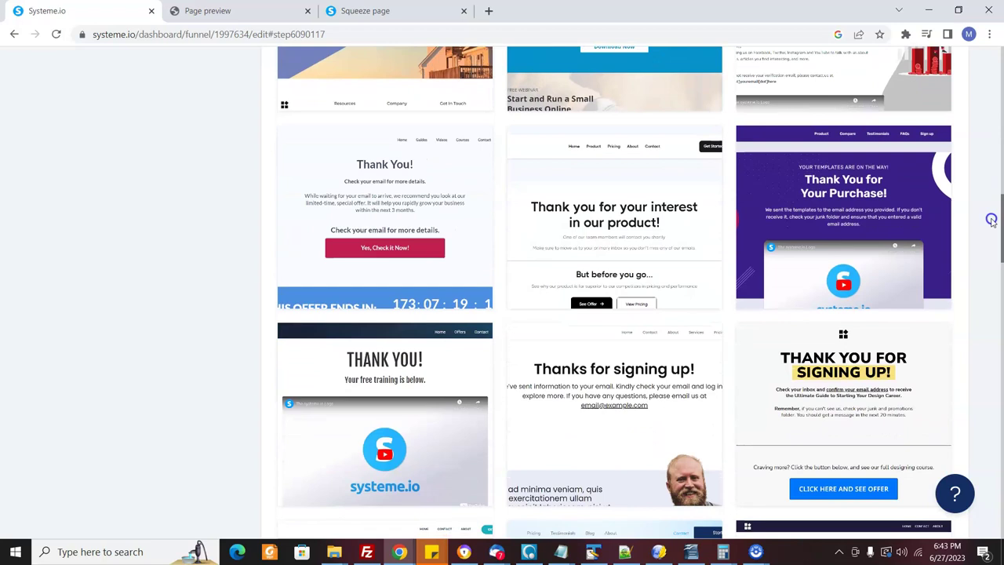
{"action": "mouse_move", "coordinate": [382, 208]}
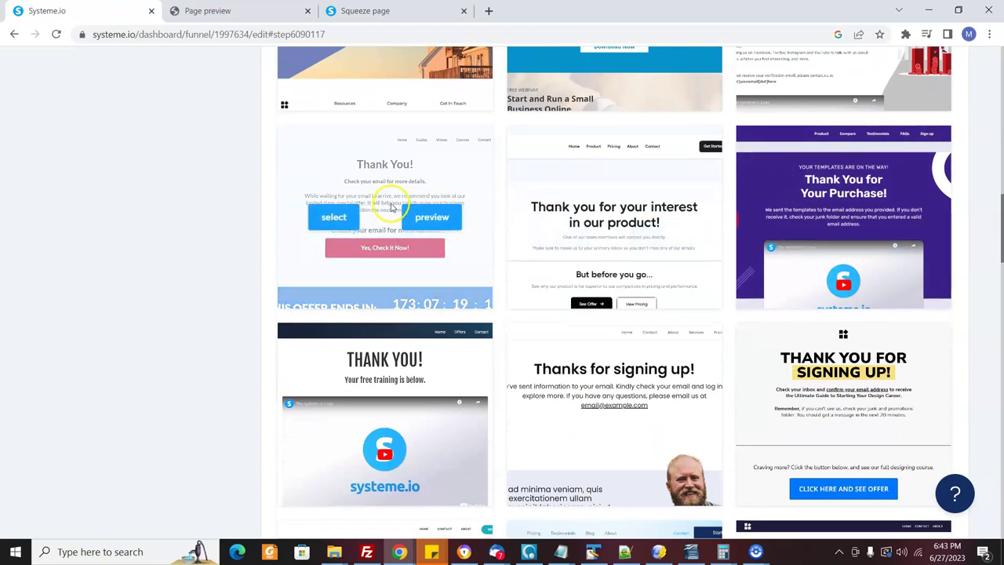
{"action": "left_click", "coordinate": [337, 221]}
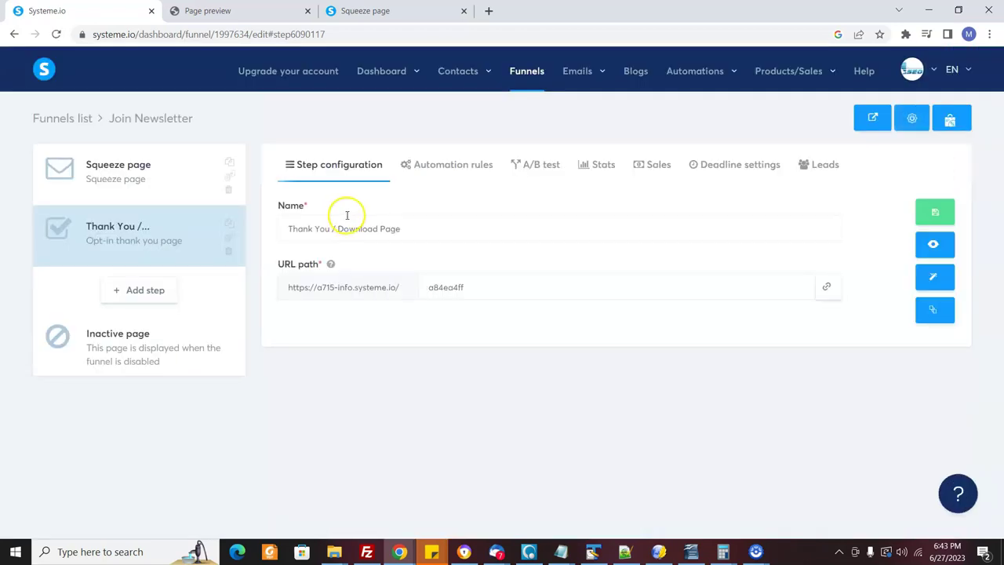
Delete the header navigation menu from the Thank You / Download Page in the page editor and return to the funnel
{"action": "left_click", "coordinate": [933, 276]}
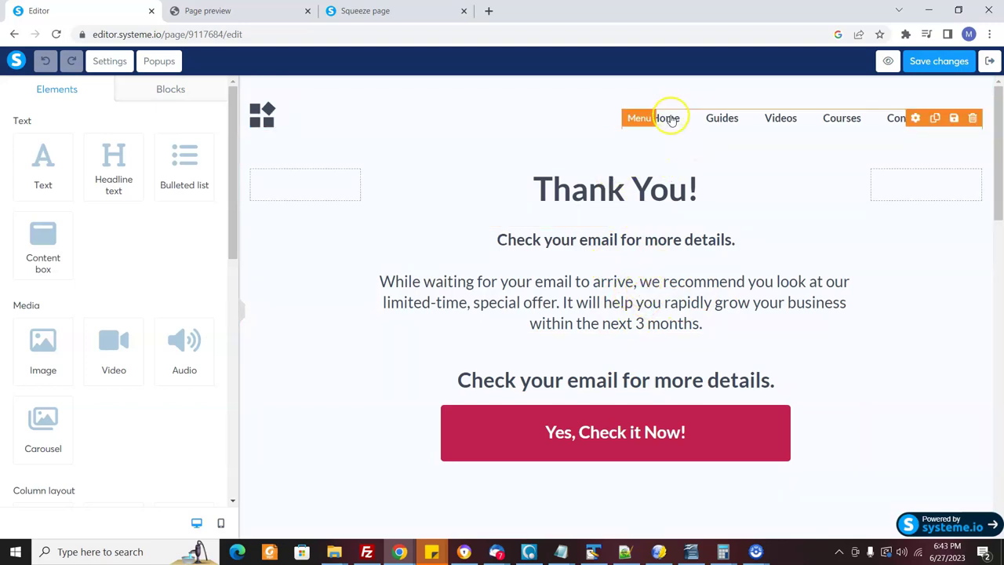
{"action": "left_click", "coordinate": [972, 117]}
{"action": "left_click", "coordinate": [576, 112]}
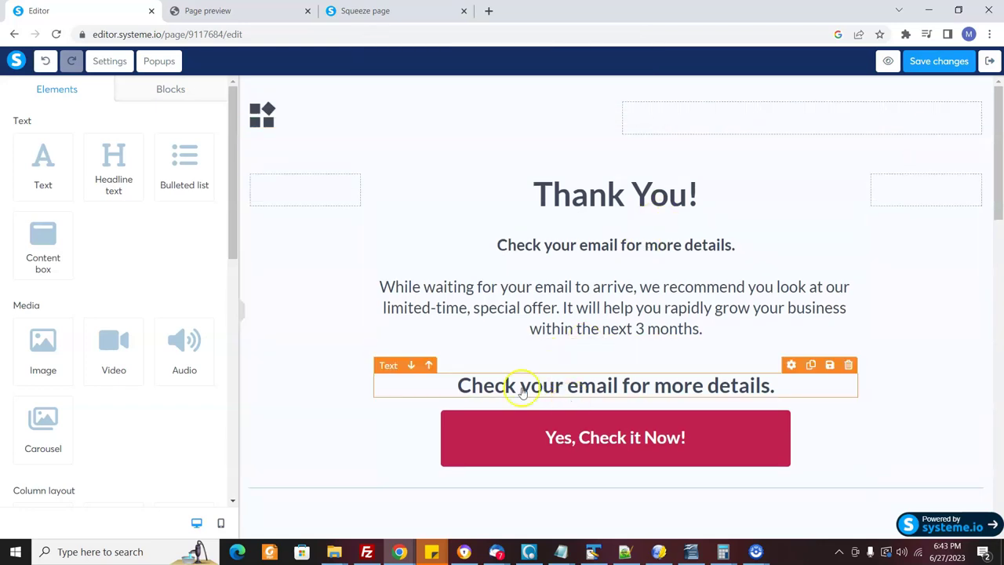
{"action": "left_click", "coordinate": [15, 33]}
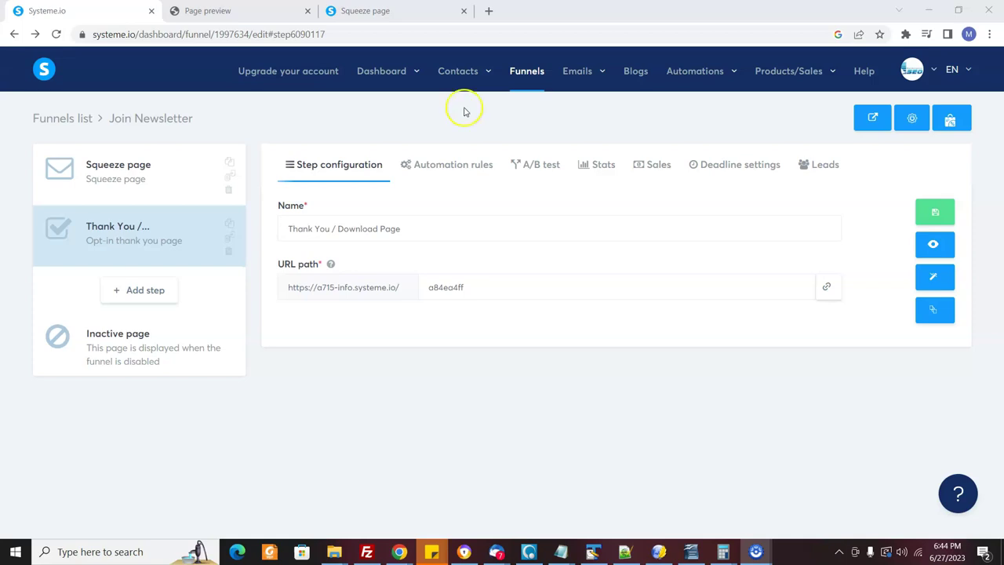
{"action": "left_click", "coordinate": [834, 76]}
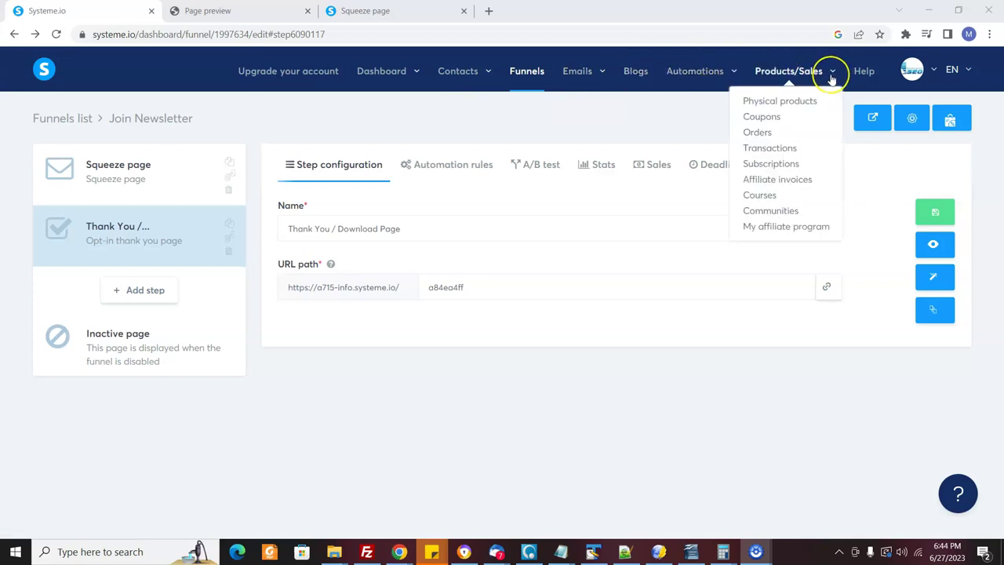
{"action": "left_click", "coordinate": [765, 135]}
{"action": "left_click", "coordinate": [766, 198]}
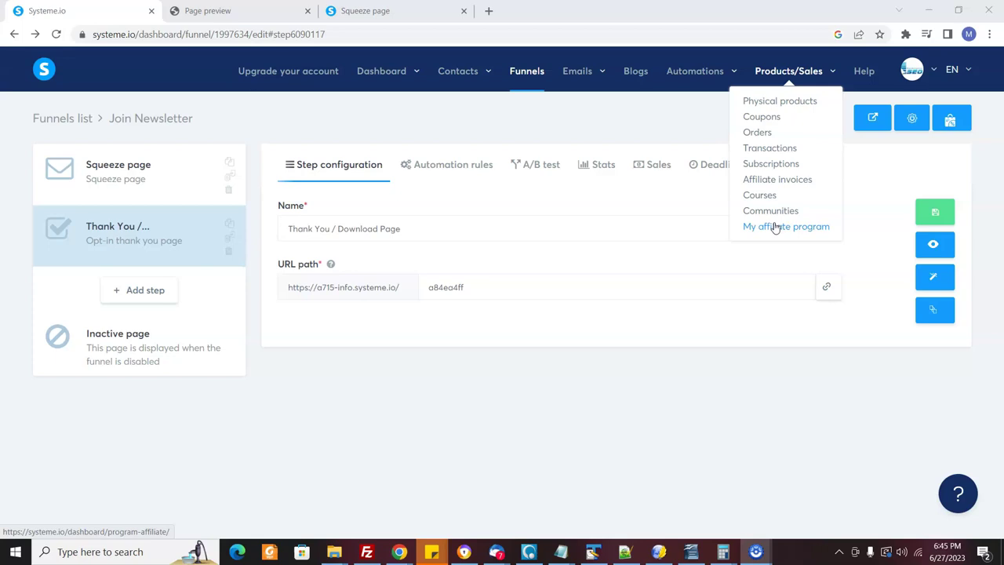
{"action": "left_click", "coordinate": [774, 229]}
{"action": "left_click", "coordinate": [759, 134]}
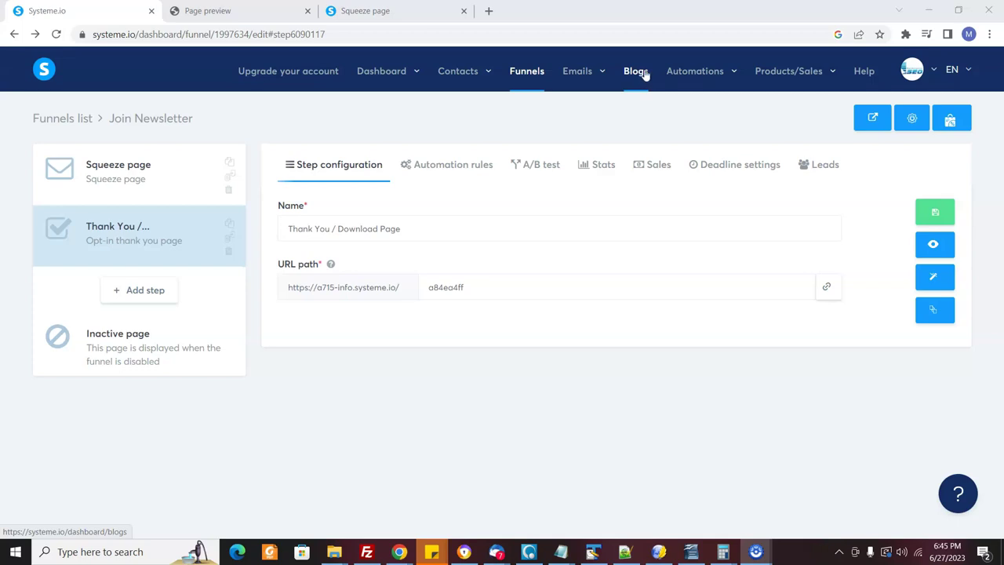
{"action": "mouse_move", "coordinate": [795, 74]}
{"action": "mouse_move", "coordinate": [834, 85]}
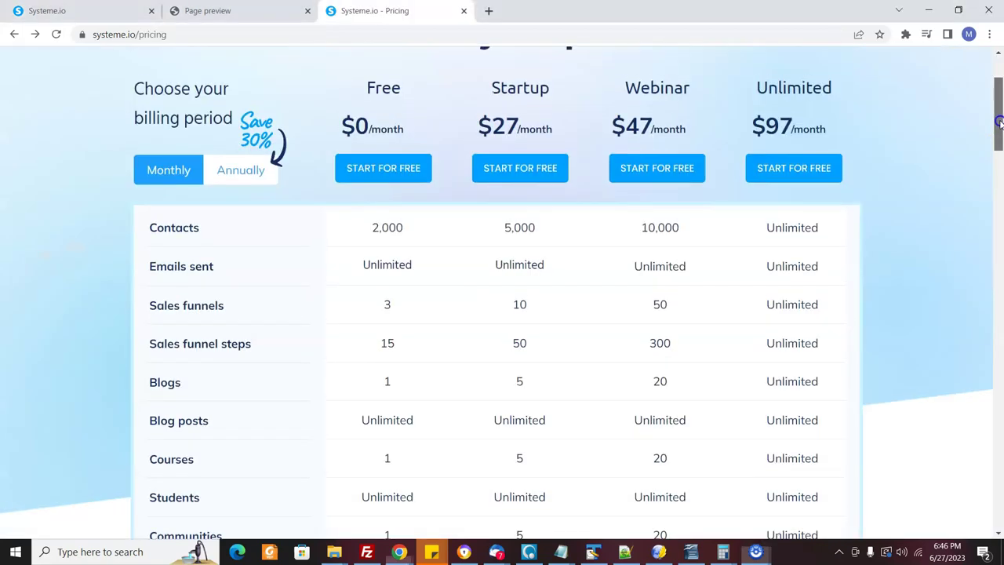
Compare the monthly prices and email, contact and funnel limits of the Free, Startup, Webinar and Unlimited plans on the pricing page
{"action": "scroll", "coordinate": [384, 215], "scroll_direction": "down", "scroll_amount": 2}
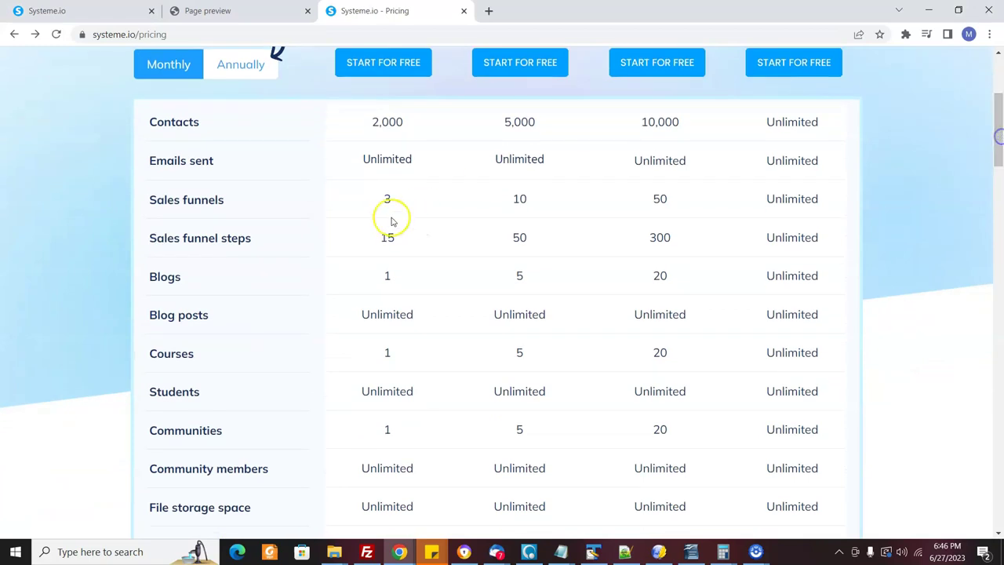
{"action": "left_click_drag", "start_coordinate": [352, 159], "coordinate": [423, 163]}
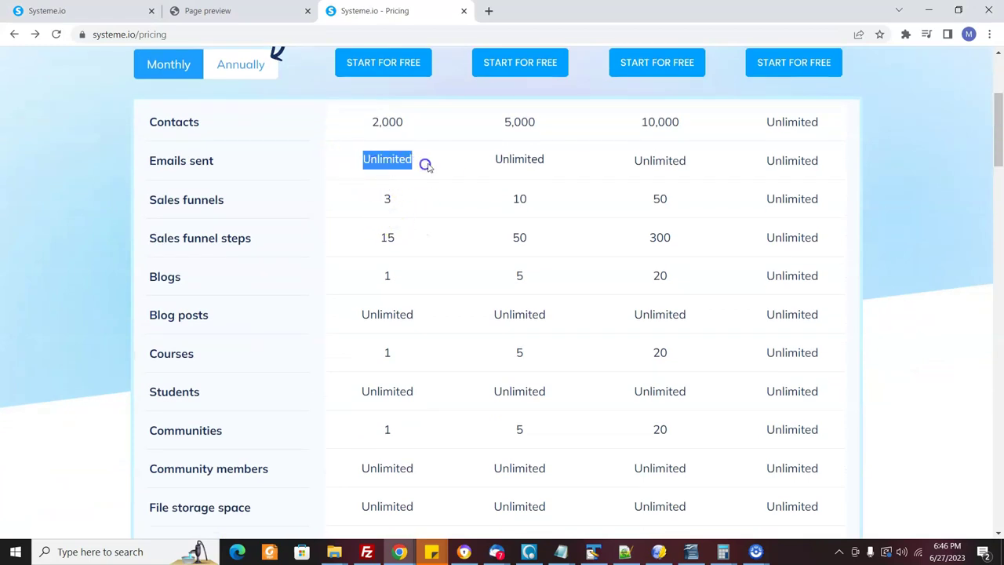
{"action": "left_click_drag", "start_coordinate": [549, 160], "coordinate": [492, 161]}
{"action": "left_click_drag", "start_coordinate": [704, 160], "coordinate": [632, 160]}
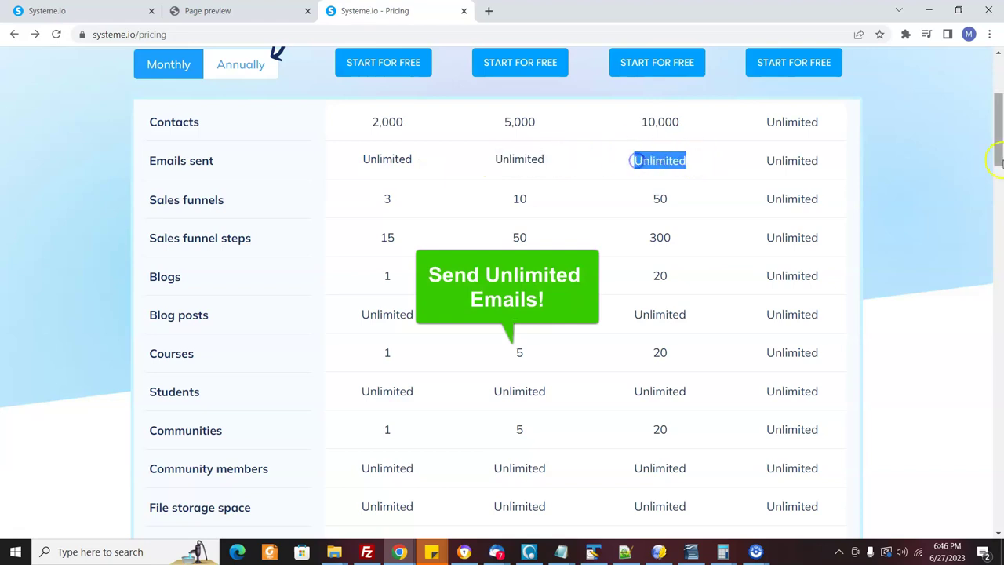
{"action": "scroll", "coordinate": [997, 156], "scroll_direction": "up", "scroll_amount": 1}
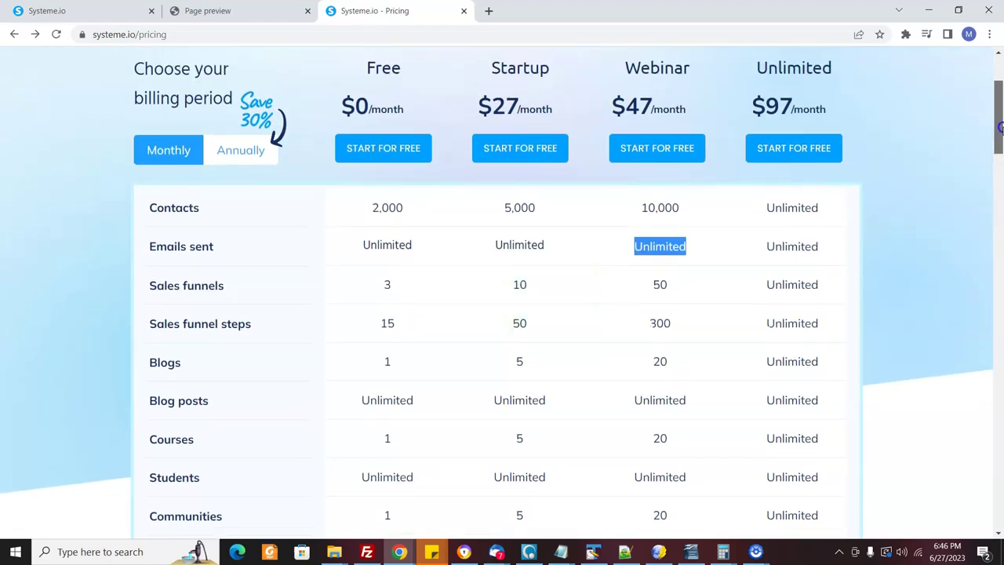
{"action": "scroll", "coordinate": [999, 125], "scroll_direction": "up", "scroll_amount": 1}
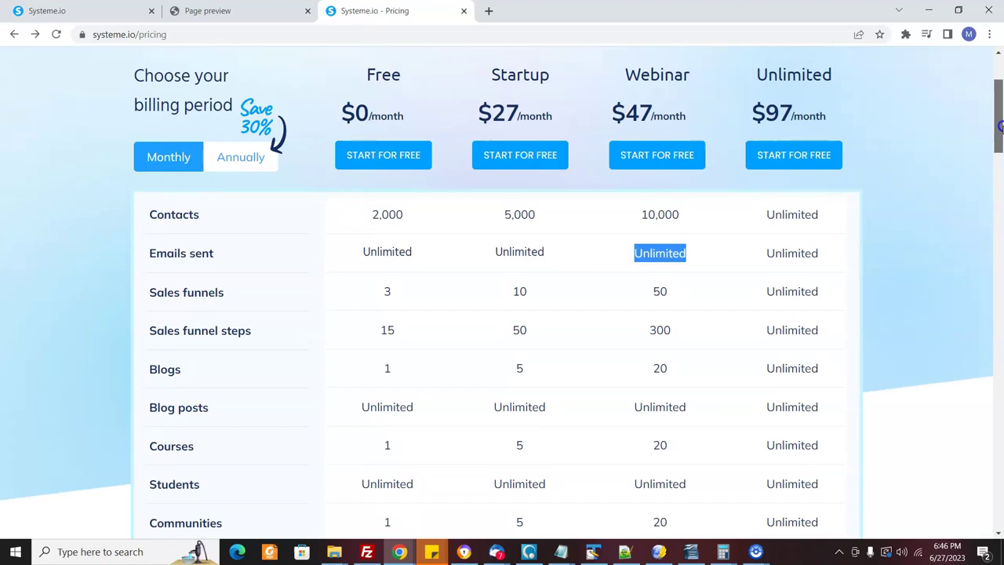
{"action": "left_click_drag", "start_coordinate": [1000, 125], "coordinate": [1000, 122]}
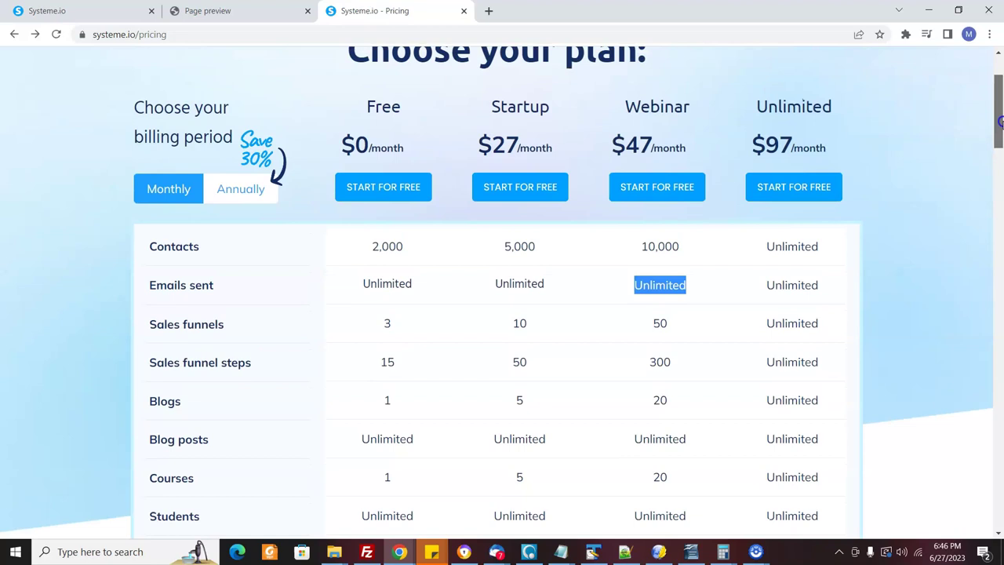
{"action": "left_click_drag", "start_coordinate": [414, 285], "coordinate": [357, 287]}
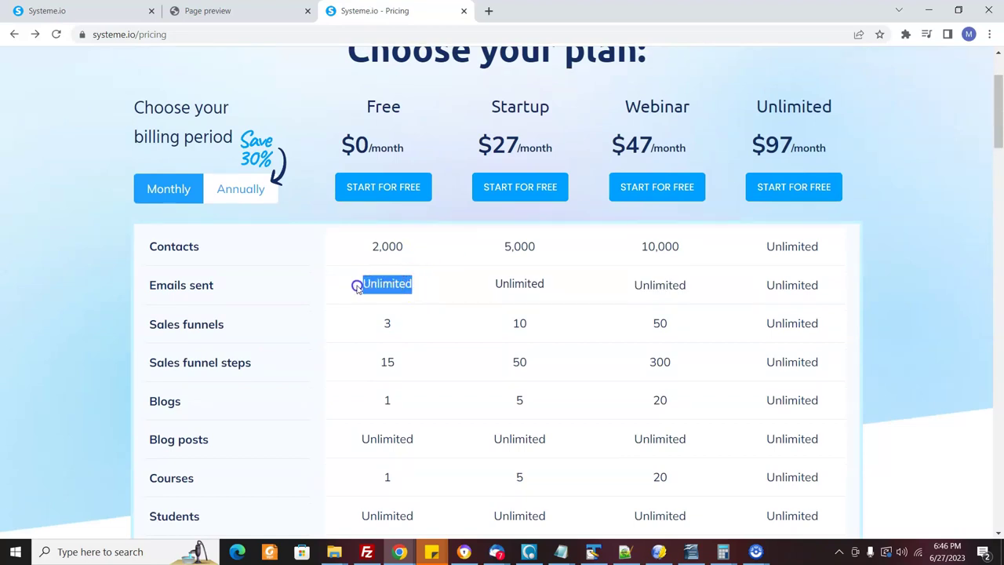
{"action": "left_click", "coordinate": [876, 156]}
{"action": "left_click", "coordinate": [868, 156]}
{"action": "left_click_drag", "start_coordinate": [841, 156], "coordinate": [754, 146]}
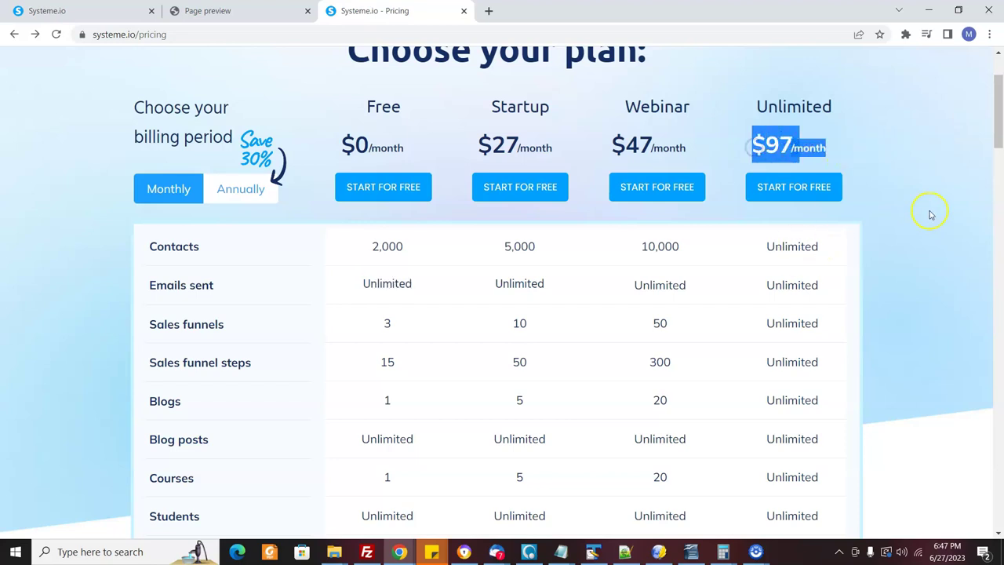
{"action": "mouse_move", "coordinate": [998, 123]}
{"action": "left_mouse_down"}
{"action": "mouse_move", "coordinate": [998, 135]}
{"action": "mouse_move", "coordinate": [998, 119]}
{"action": "left_mouse_up"}
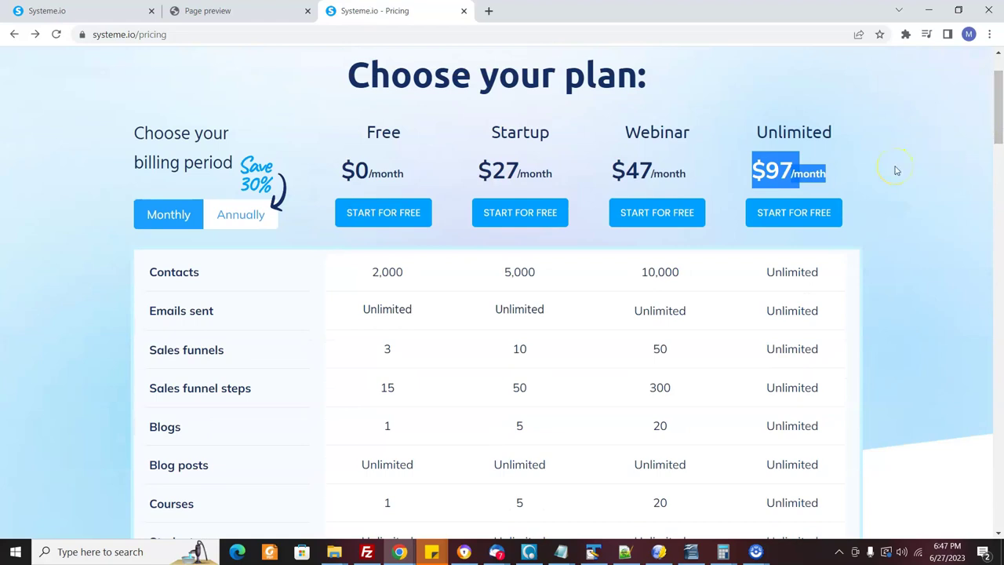